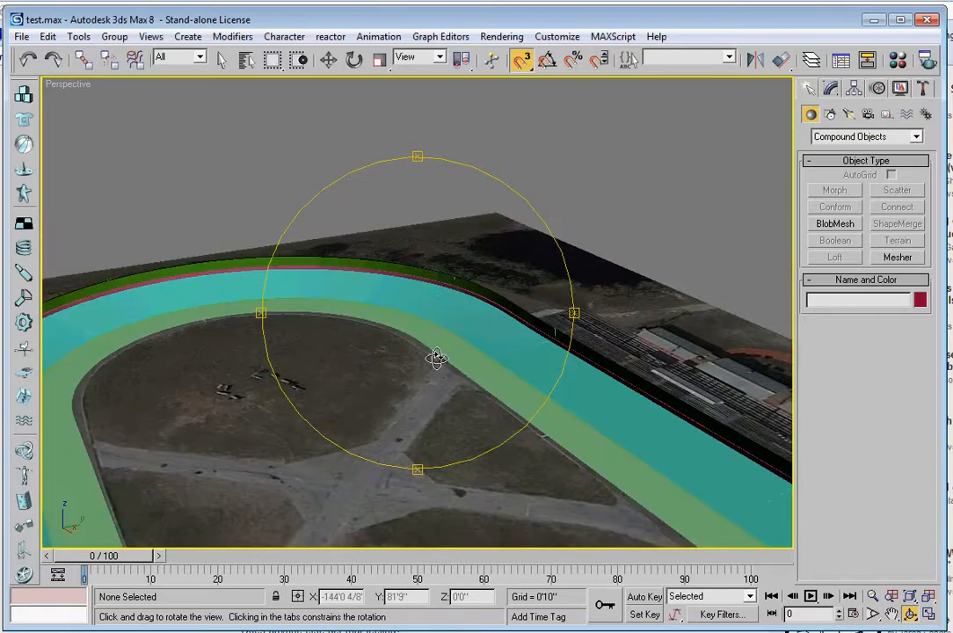
# - Select the teal track surface loft and turn off 3D snapping
pyautogui.scroll(1, 581, 280)
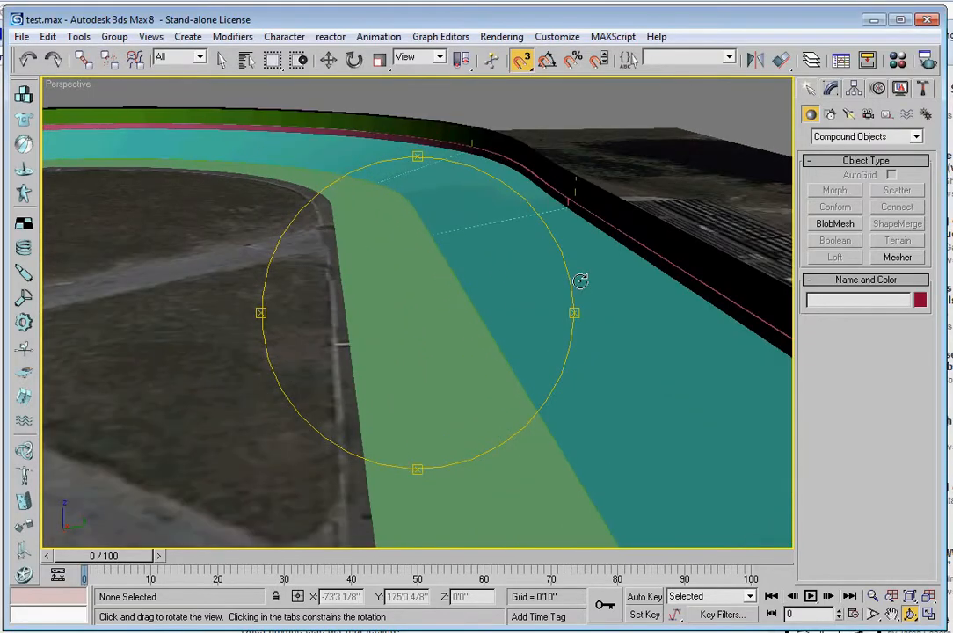
pyautogui.moveTo(526, 308); pyautogui.dragTo(439, 272, button='middle')
pyautogui.moveTo(436, 273); pyautogui.dragTo(487, 247)
pyautogui.press('w')
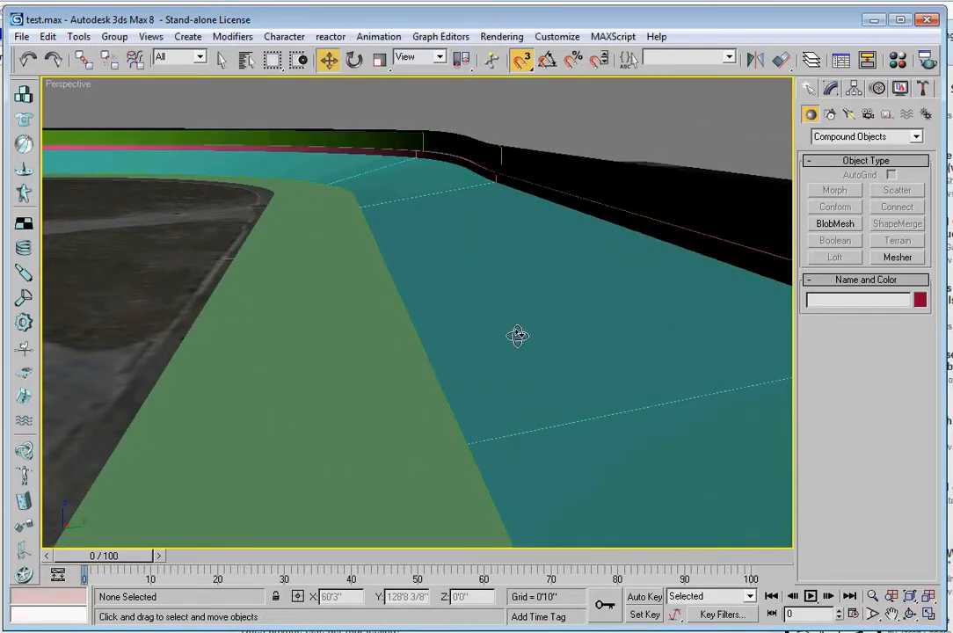
pyautogui.click(490, 262)
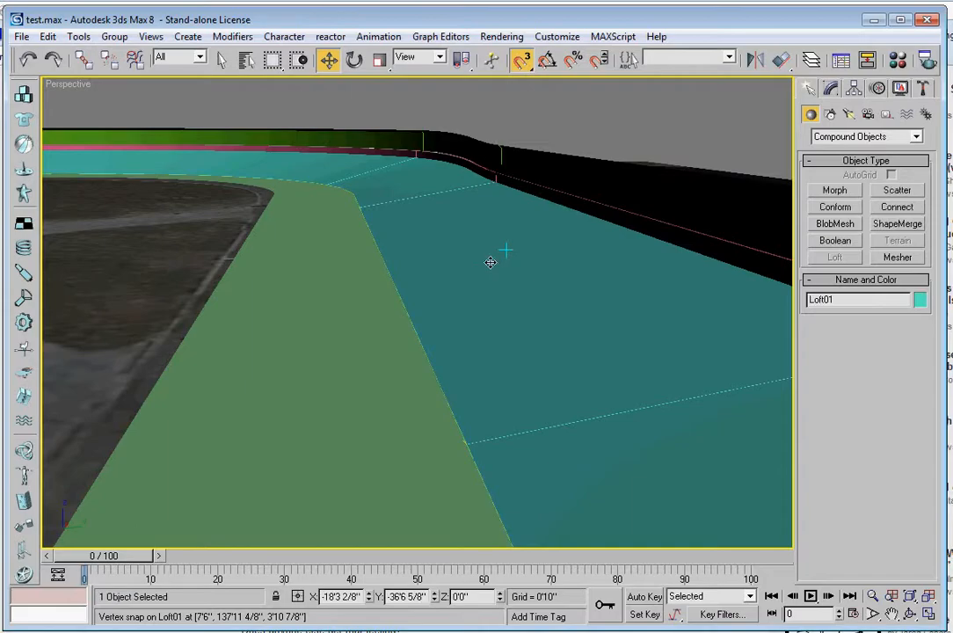
pyautogui.click(523, 59)
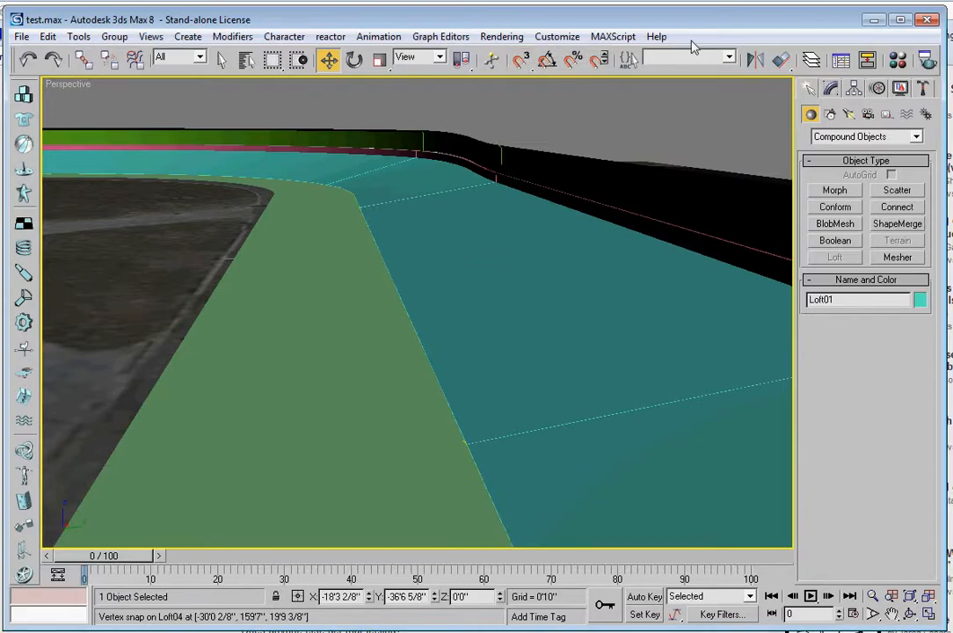
# - Load asphalt.dds as the diffuse color bitmap of the 02 - Default material
pyautogui.click(900, 59)
pyautogui.click(653, 136)
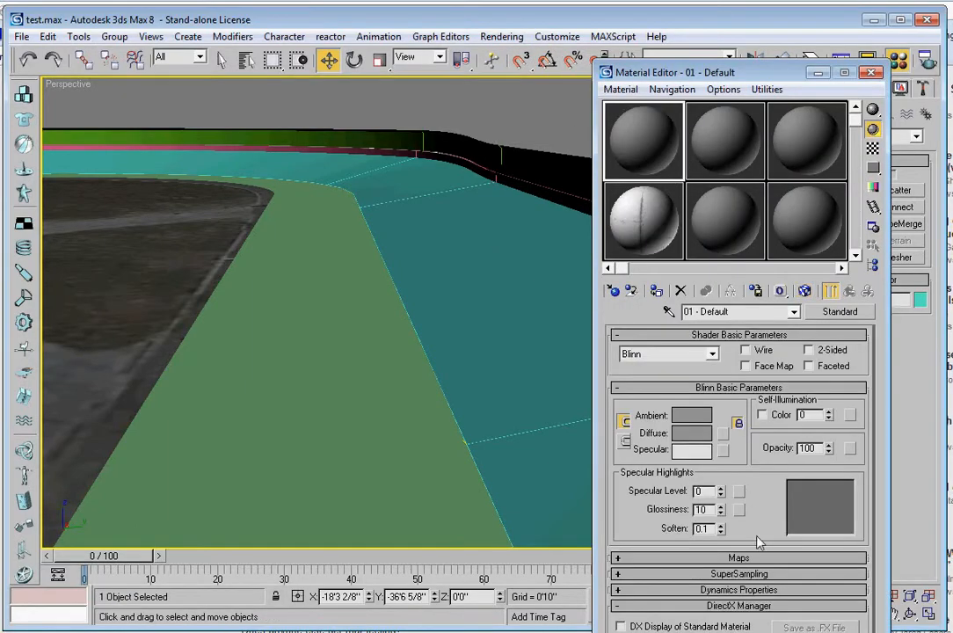
pyautogui.click(724, 134)
pyautogui.click(748, 557)
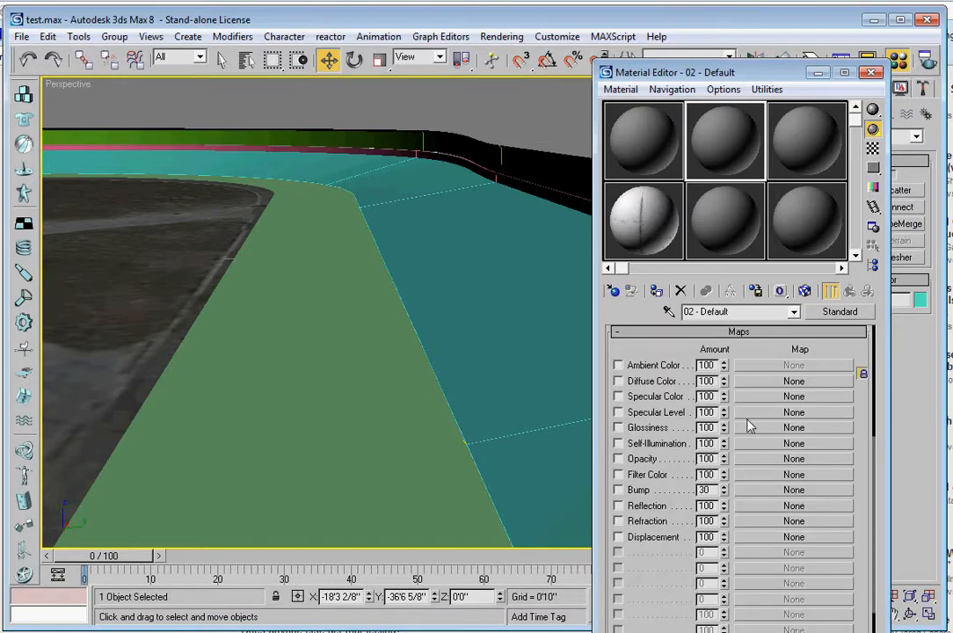
pyautogui.click(742, 380)
pyautogui.doubleClick(374, 121)
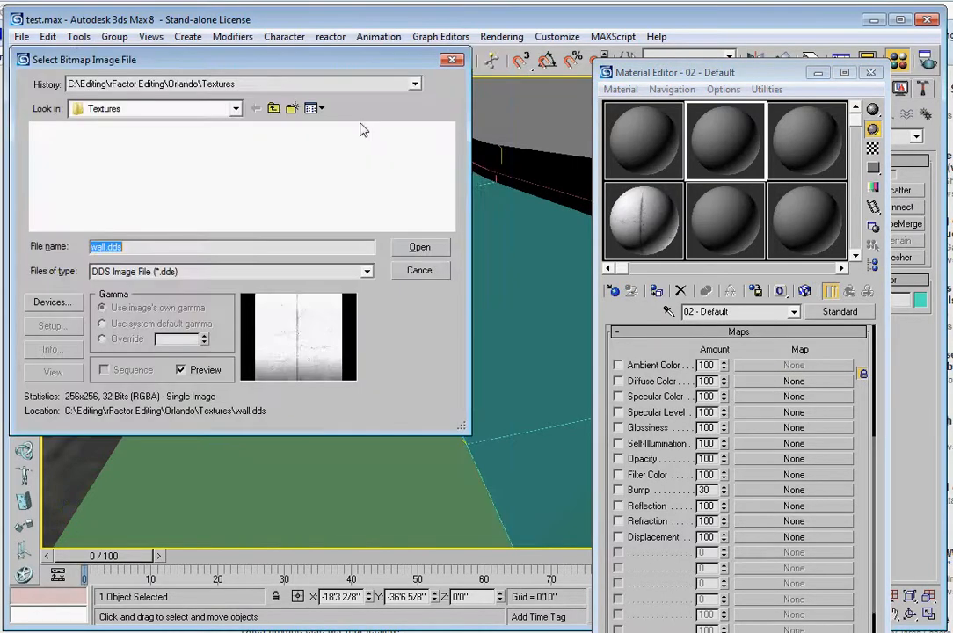
pyautogui.doubleClick(73, 148)
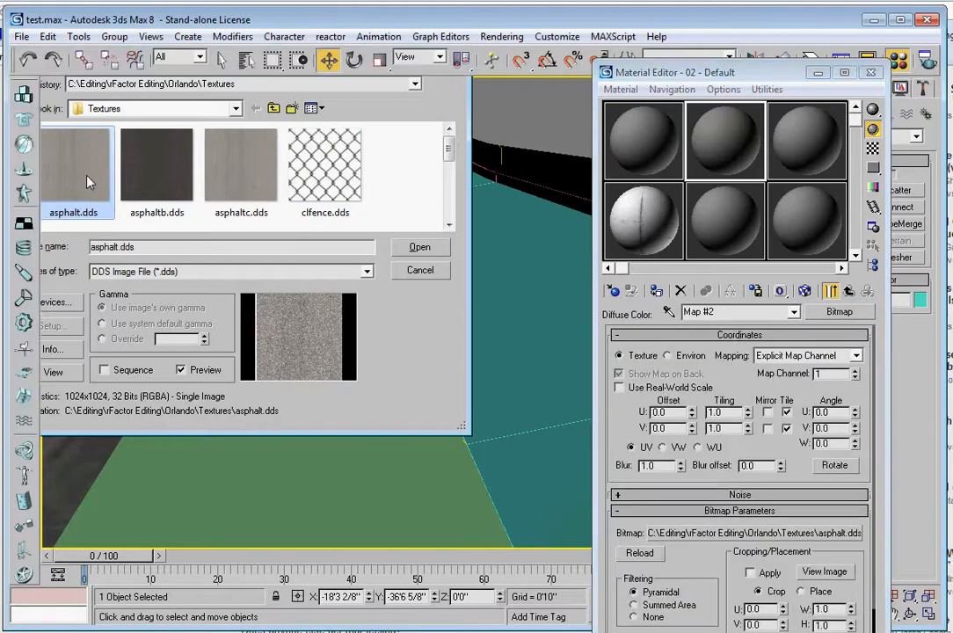
# - Assign the asphalt material to the selected track loft, show its map in the viewport and close the Material Editor
pyautogui.click(802, 294)
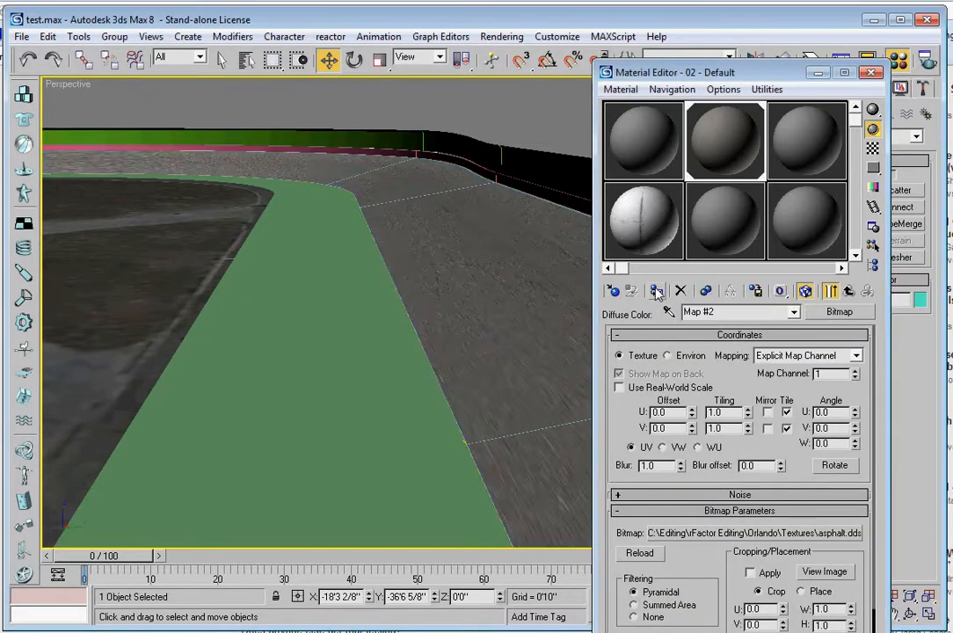
pyautogui.moveTo(500, 366); pyautogui.dragTo(451, 471, button='middle')
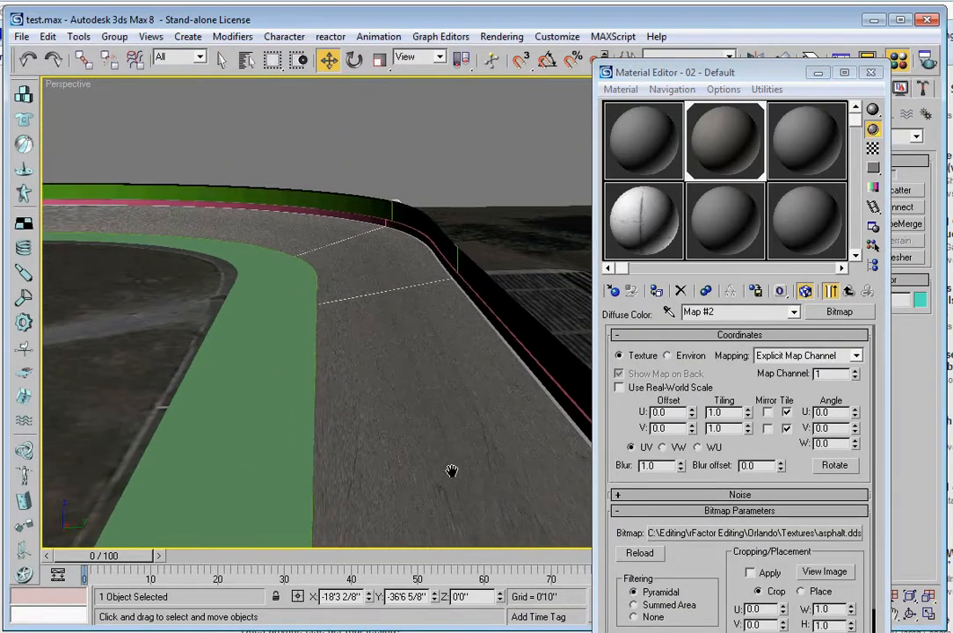
pyautogui.click(871, 72)
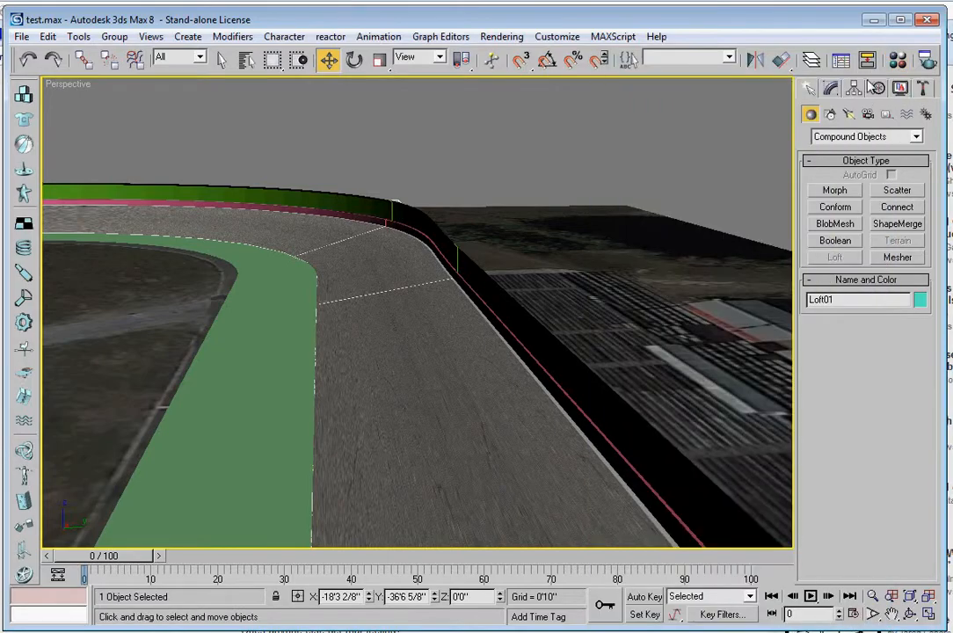
# - Review the track loft's surface, mapping and skin parameters and examine the asphalt texture on its surface
pyautogui.click(830, 89)
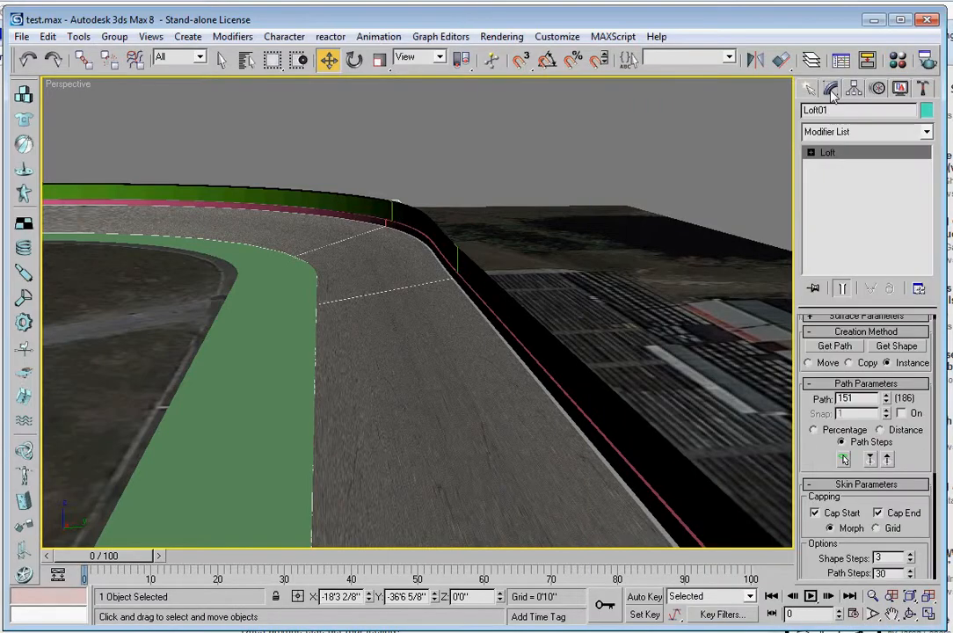
pyautogui.click(896, 316)
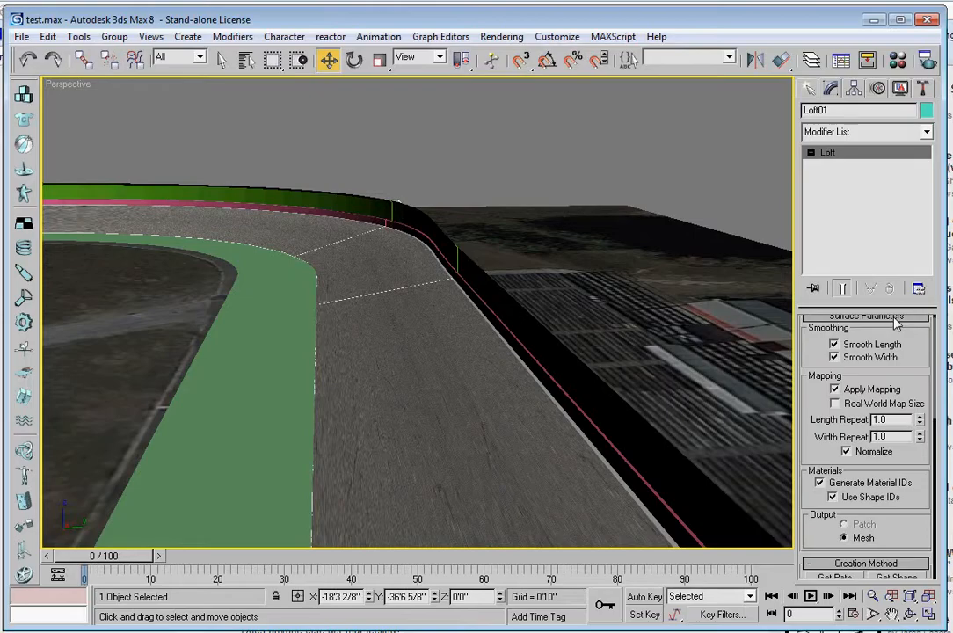
pyautogui.moveTo(904, 341); pyautogui.dragTo(901, 133)
pyautogui.moveTo(517, 510); pyautogui.dragTo(439, 406, button='middle')
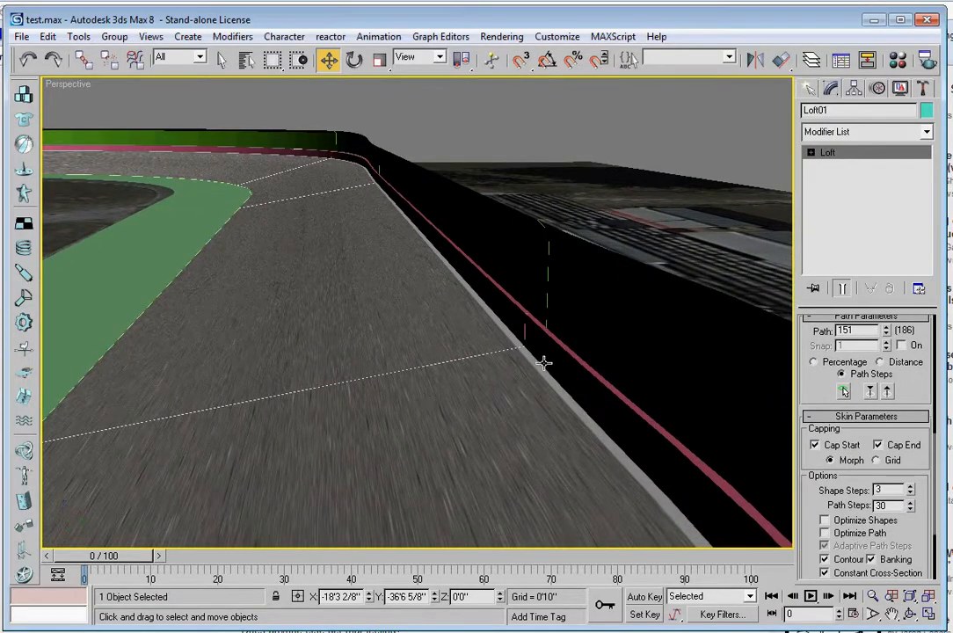
pyautogui.moveTo(541, 364); pyautogui.dragTo(635, 344, button='middle')
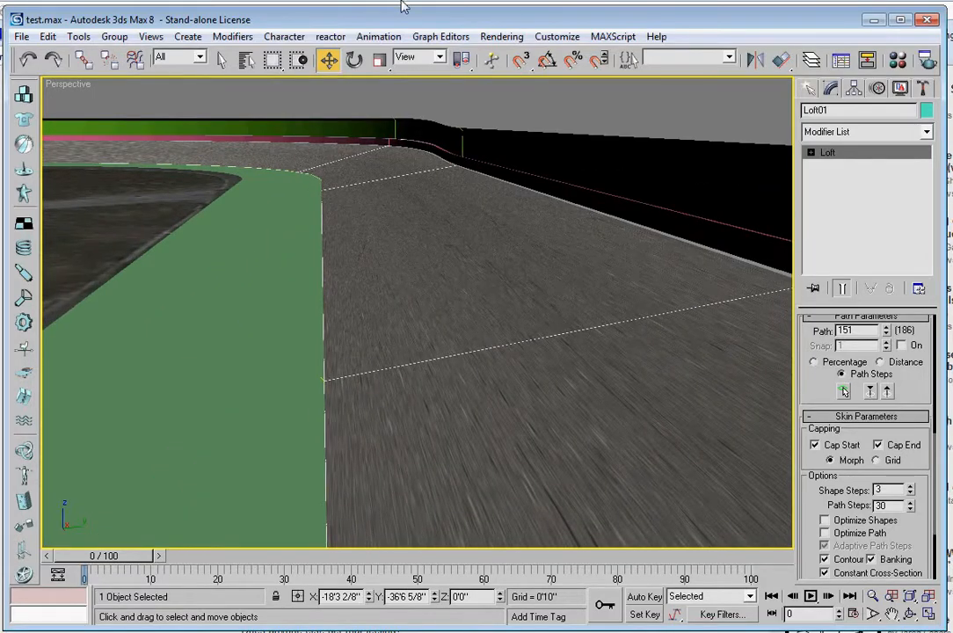
# - Add a UVW XForm modifier to the track loft and flip its U mapping
pyautogui.click(233, 36)
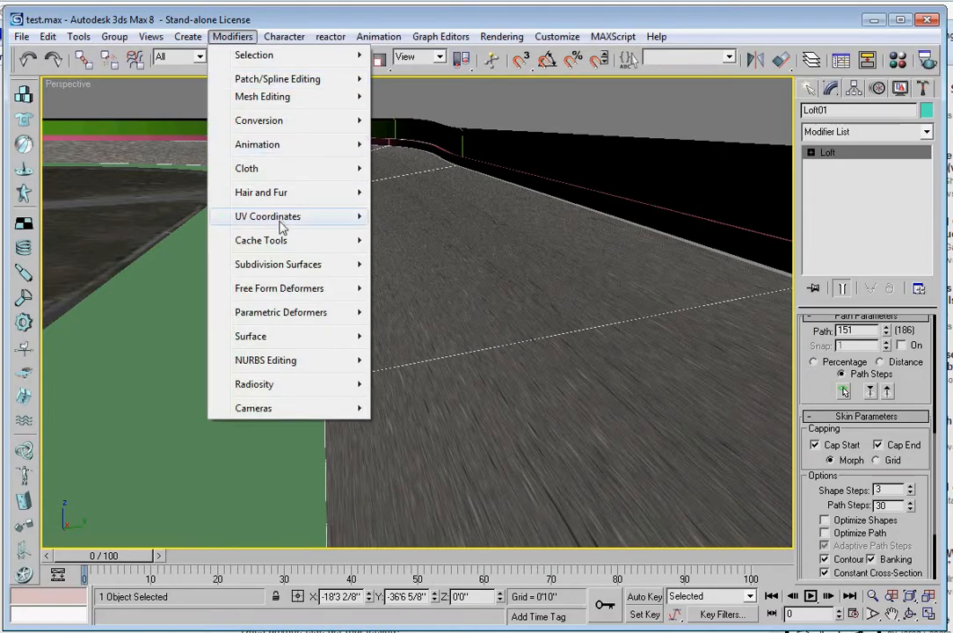
pyautogui.moveTo(334, 219)
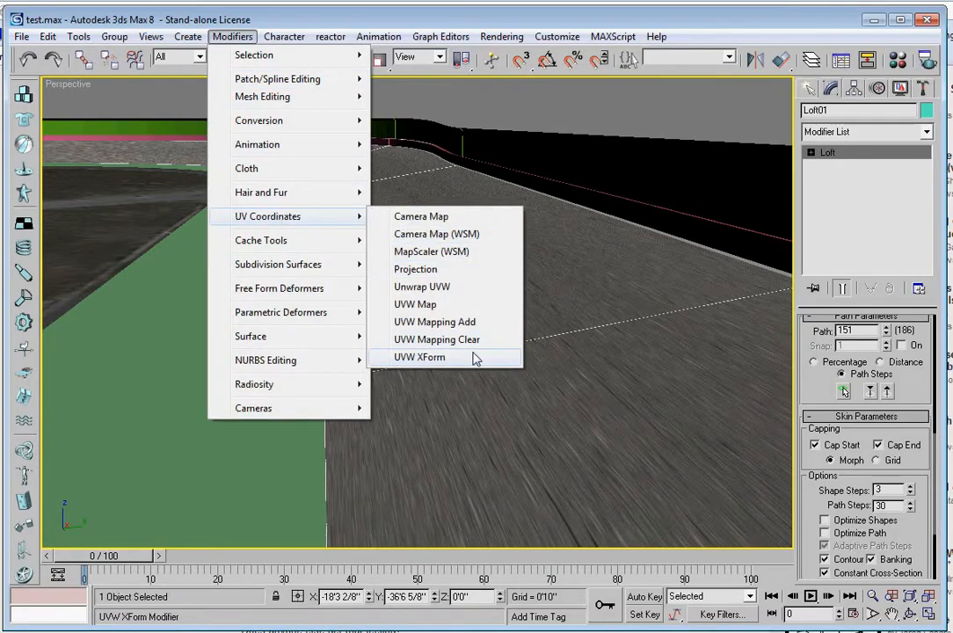
pyautogui.click(419, 357)
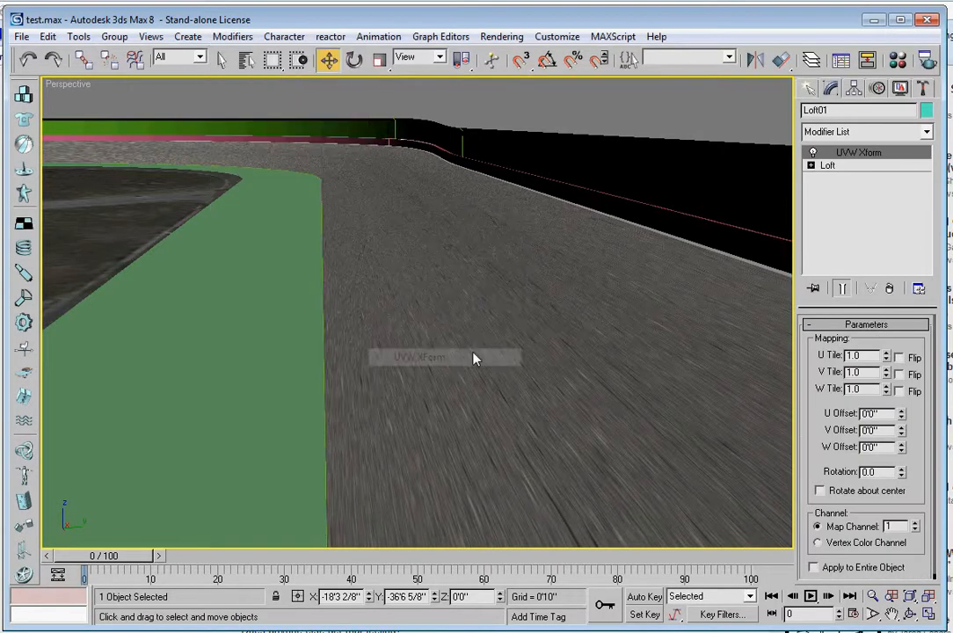
pyautogui.click(898, 357)
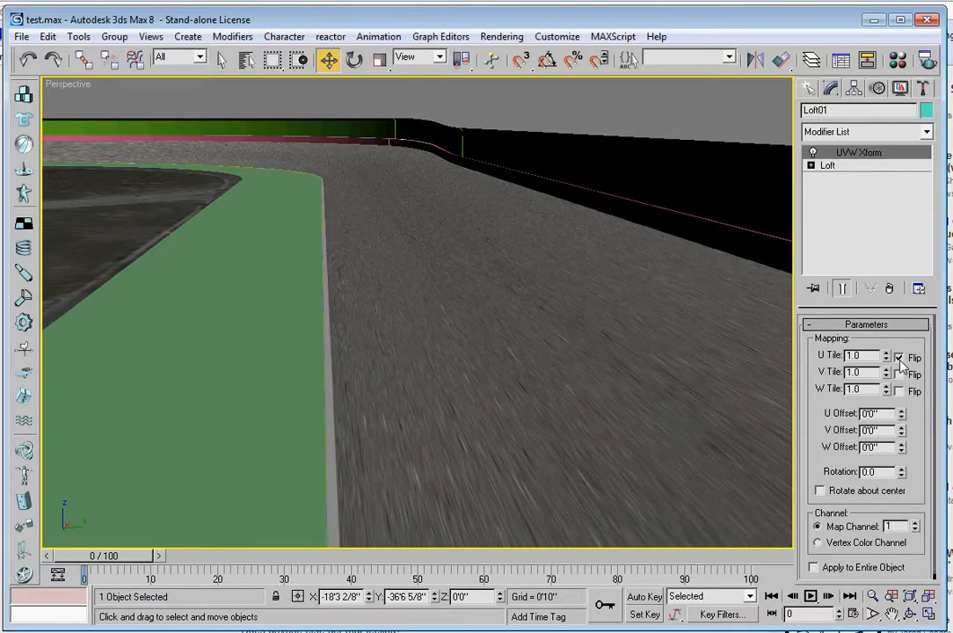
# - Try a U tile of 50 on the track's mapping, and set it back to 1
pyautogui.doubleClick(875, 355)
pyautogui.write('50')
pyautogui.press('Return')
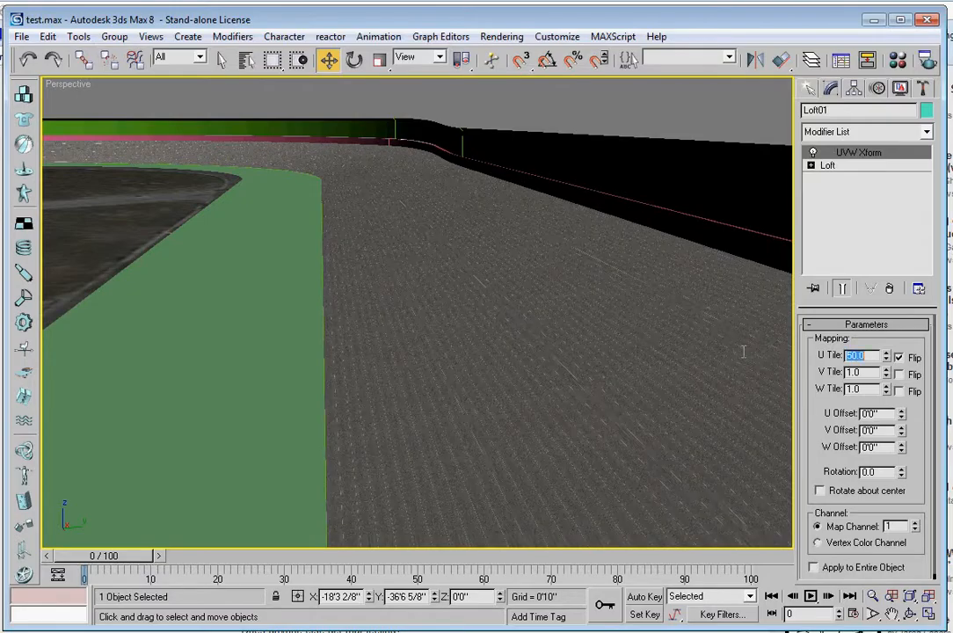
pyautogui.write('1')
pyautogui.press('Return')
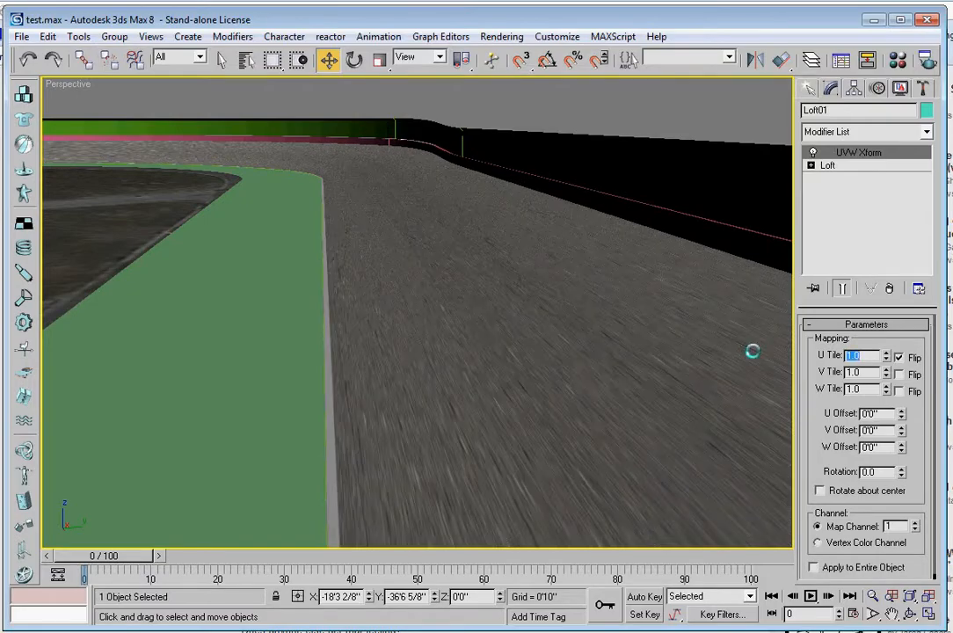
# - Set the track mapping's V tile to 25 and inspect the asphalt texture up close
pyautogui.press('Tab')
pyautogui.press('Return')
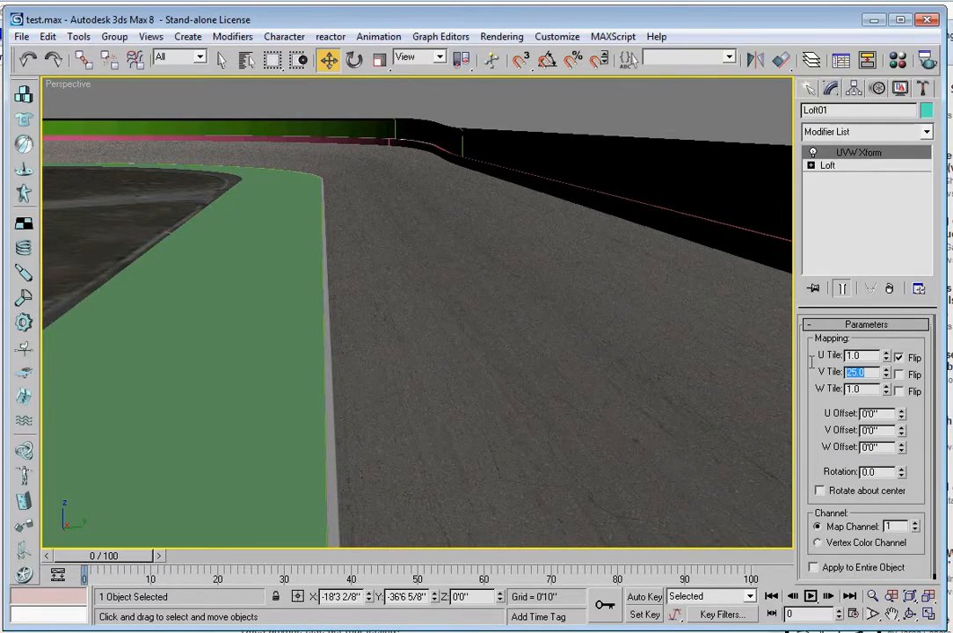
pyautogui.click(909, 613)
pyautogui.moveTo(390, 297); pyautogui.dragTo(348, 383)
pyautogui.scroll(3, 348, 384)
pyautogui.moveTo(348, 384); pyautogui.dragTo(369, 265, button='middle')
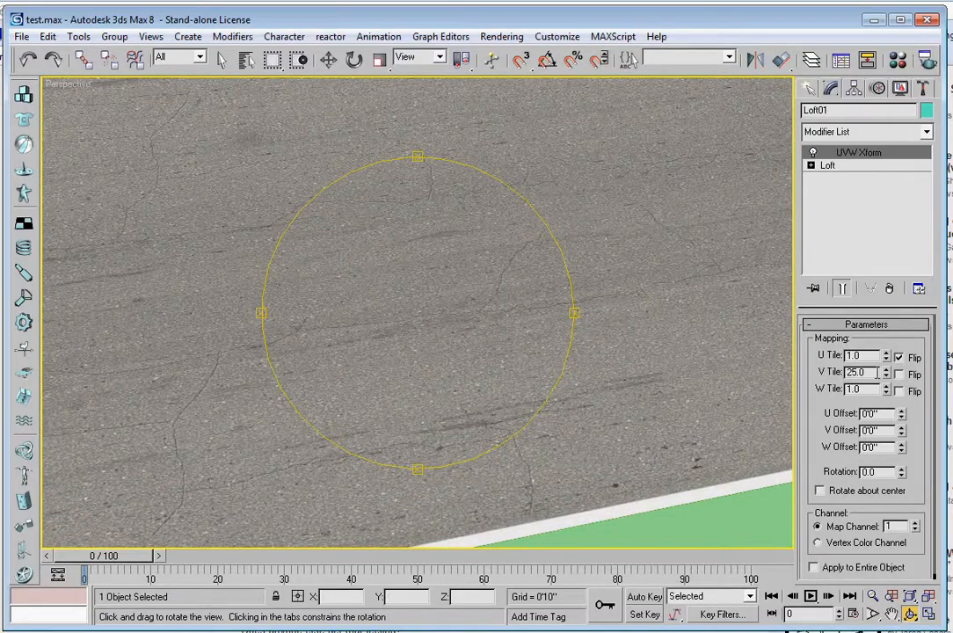
# - Set the track mapping's V tile to 30 and check the texture along the track
pyautogui.write('30')
pyautogui.press('Return')
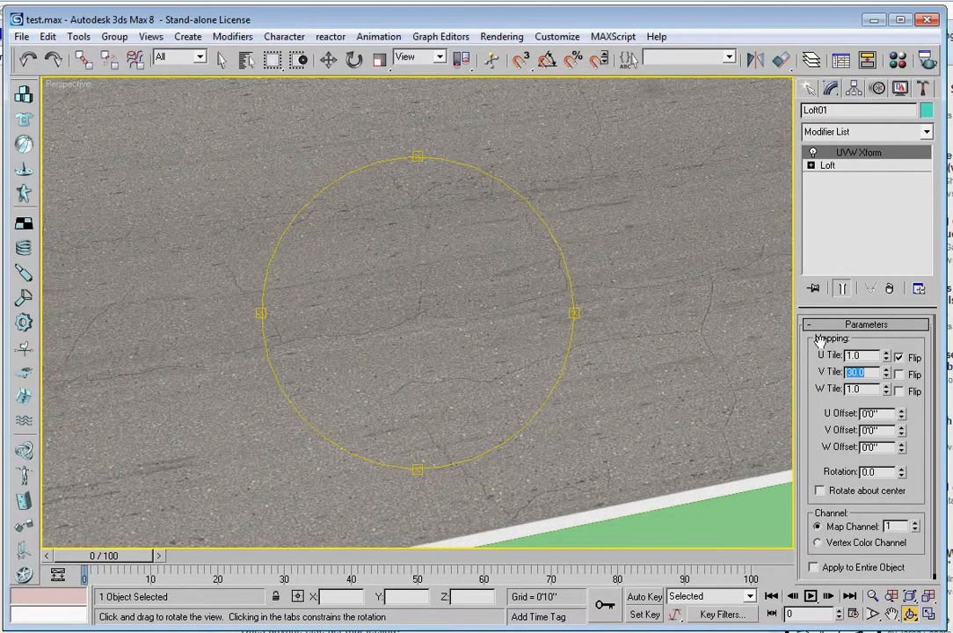
pyautogui.moveTo(526, 336); pyautogui.dragTo(456, 318)
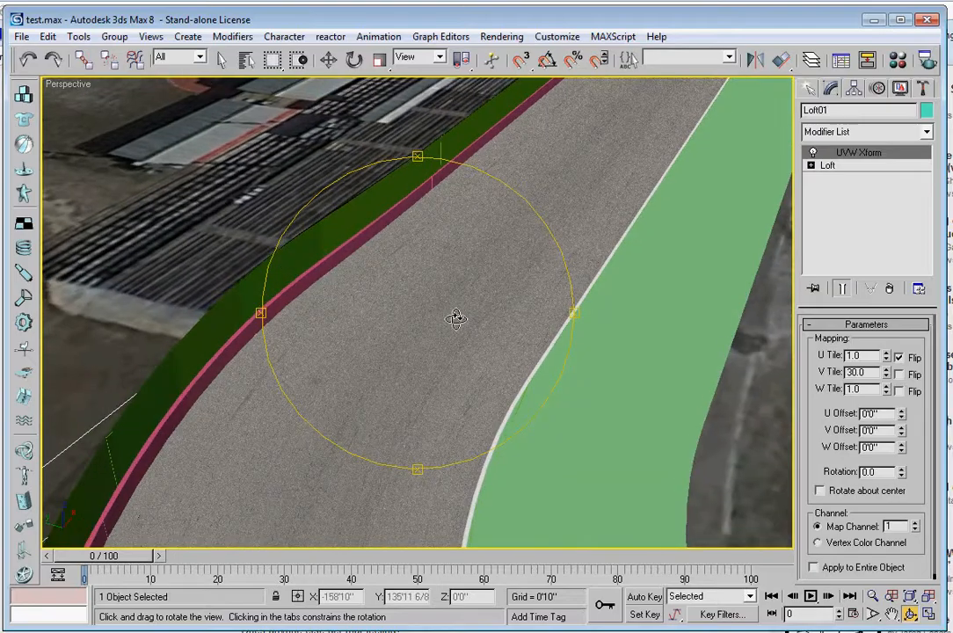
# - Apply the asphalt material to the green inner apron beside the track and select that apron
pyautogui.rightClick(456, 318)
pyautogui.click(898, 60)
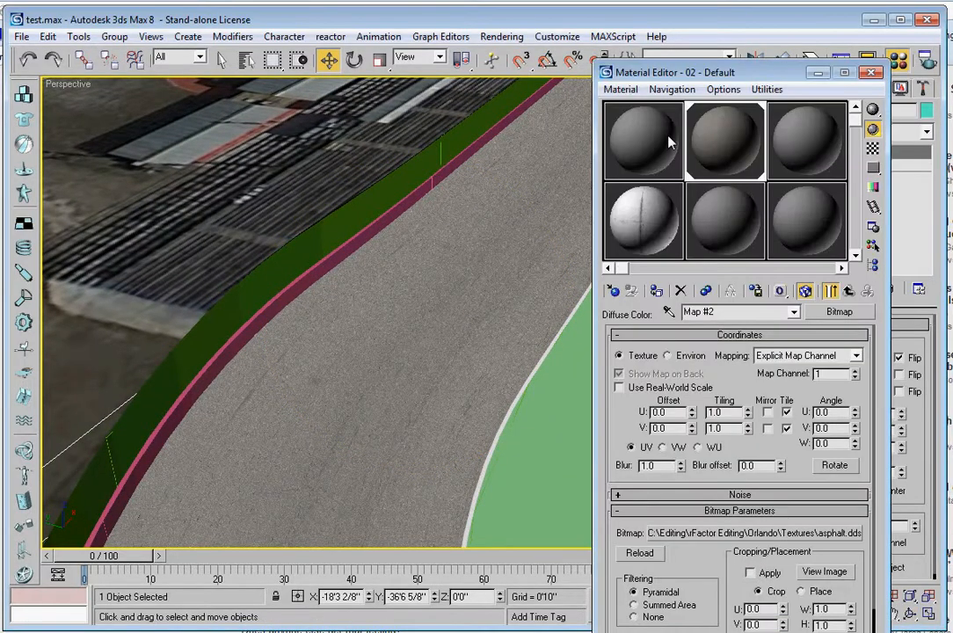
pyautogui.moveTo(745, 75); pyautogui.dragTo(293, 109)
pyautogui.moveTo(293, 180); pyautogui.dragTo(535, 294)
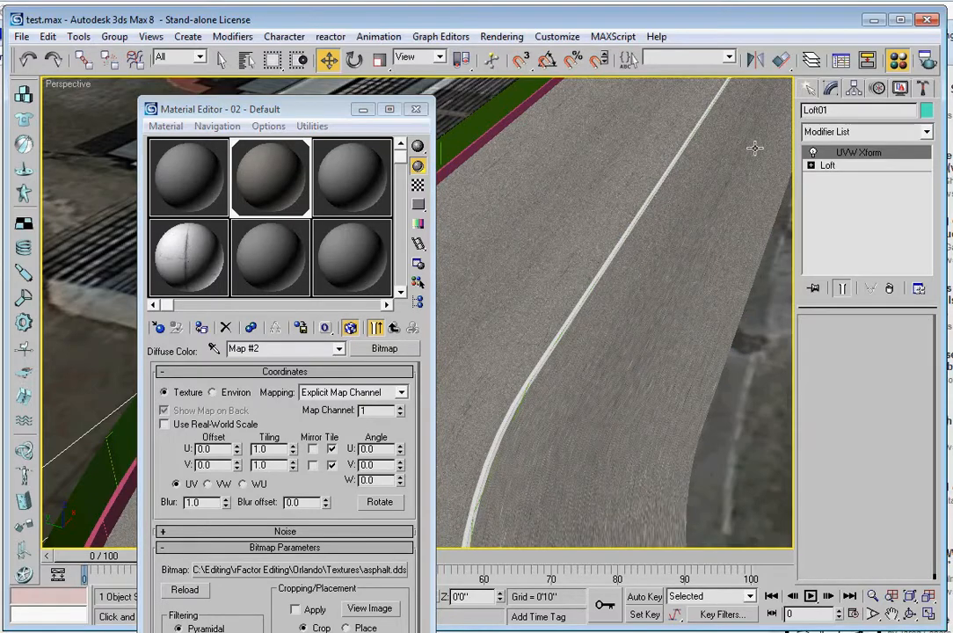
pyautogui.click(692, 272)
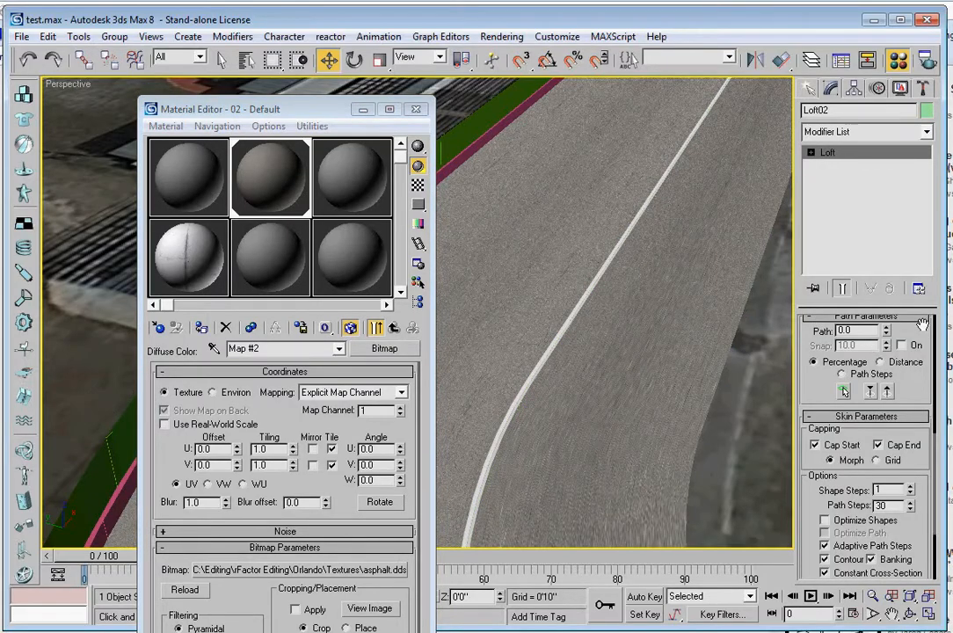
pyautogui.click(232, 37)
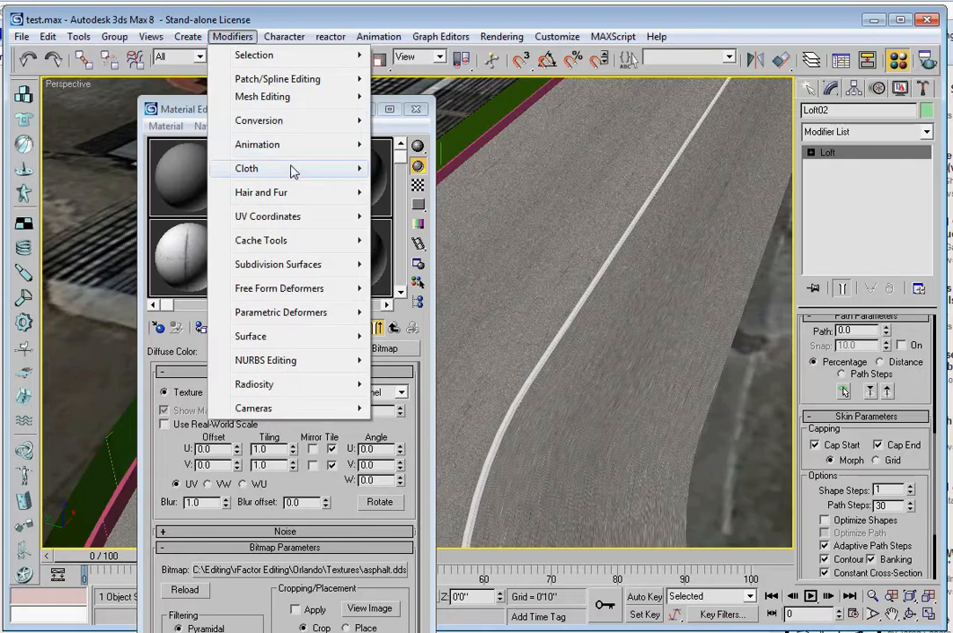
pyautogui.moveTo(293, 171)
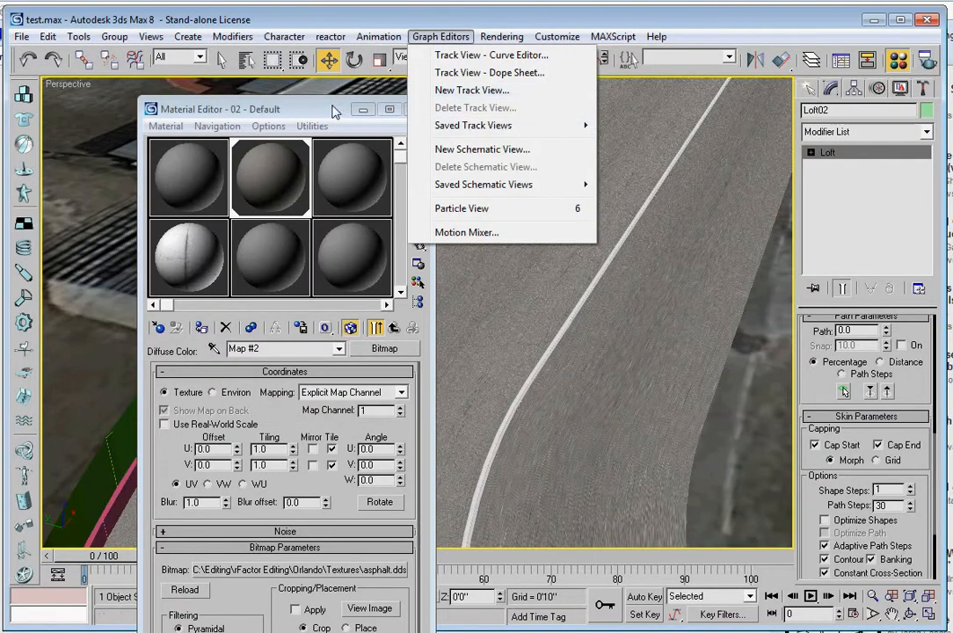
pyautogui.click(335, 109)
# - Close the Material Editor and set the apron loft's length repeat to 30, checking the match along the white line
pyautogui.moveTo(499, 317); pyautogui.dragTo(541, 265, button='middle')
pyautogui.scroll(3, 503, 320)
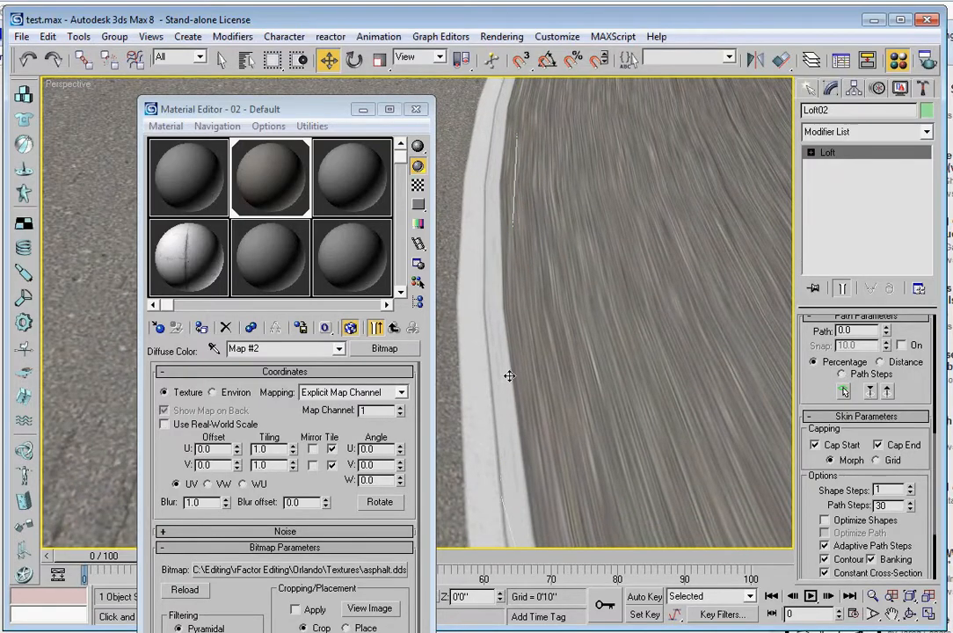
pyautogui.click(418, 109)
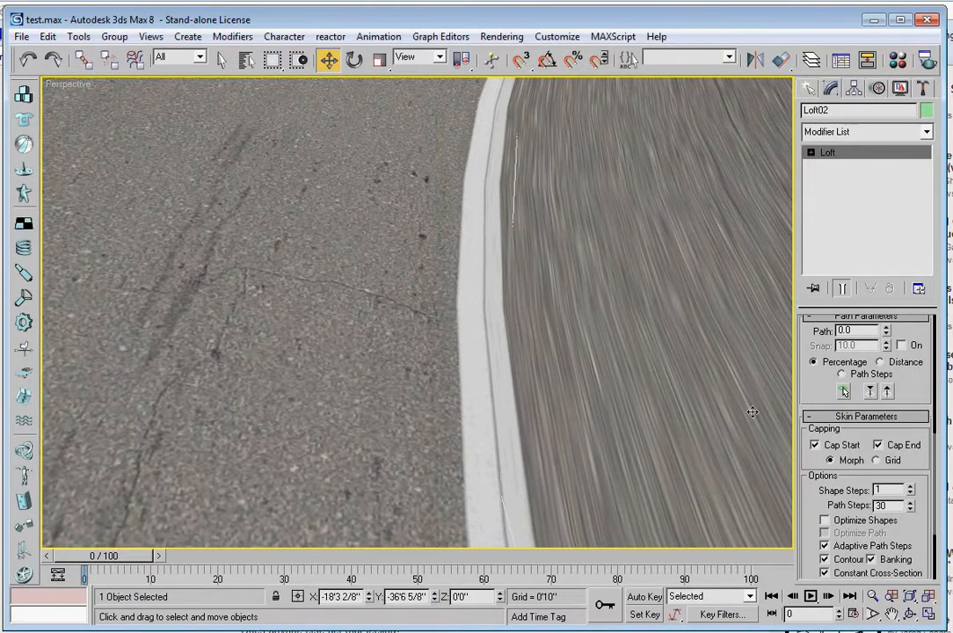
pyautogui.scroll(5, 866, 423)
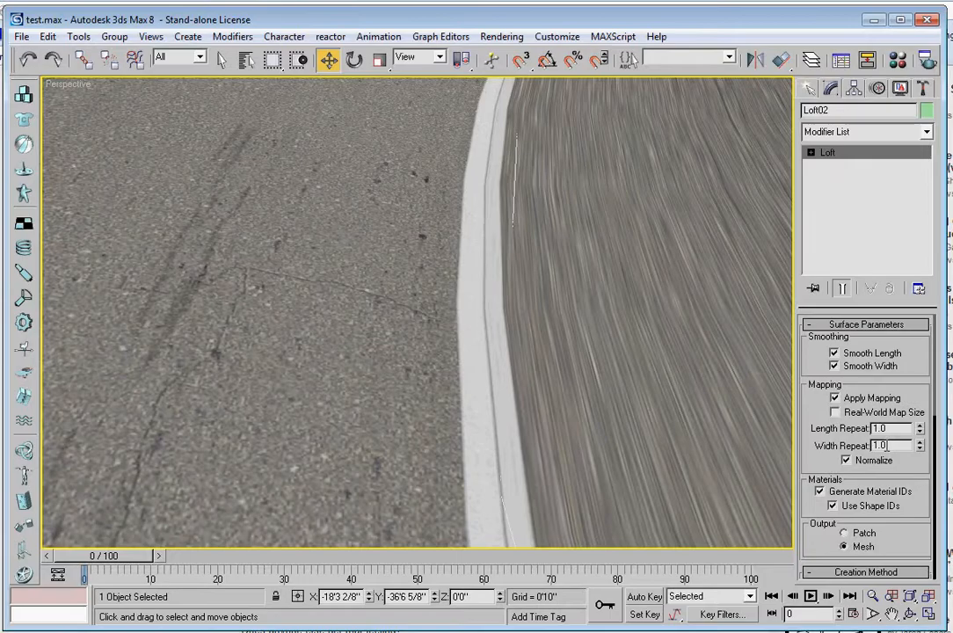
pyautogui.moveTo(921, 429); pyautogui.dragTo(917, 332)
pyautogui.doubleClick(896, 428)
pyautogui.press('Return')
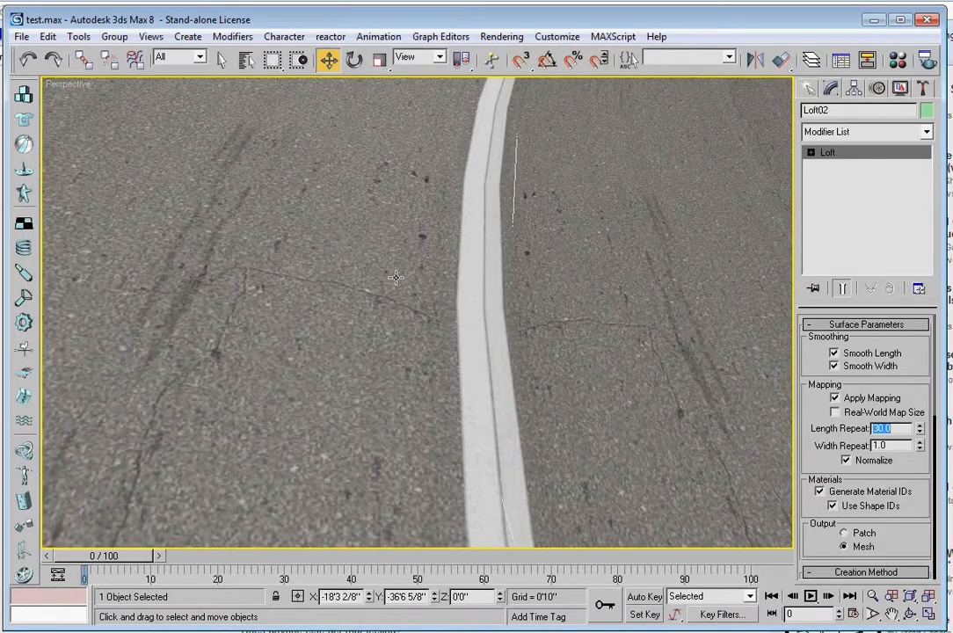
pyautogui.moveTo(451, 303); pyautogui.dragTo(547, 344, button='middle')
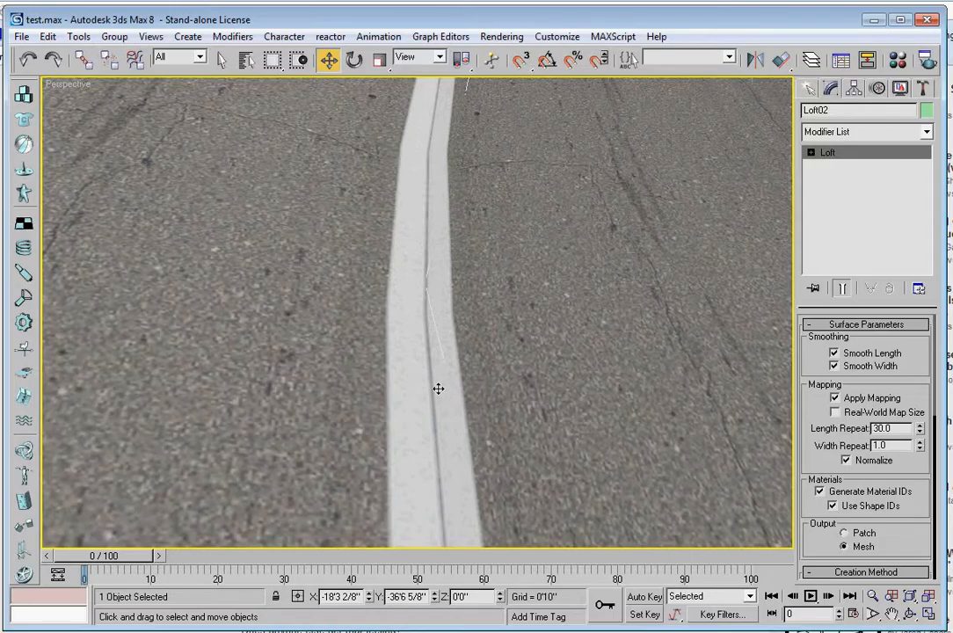
# - Apply the wall.dds material to the pink wall along the track's outer edge and close the Material Editor
pyautogui.scroll(-5, 319, 397)
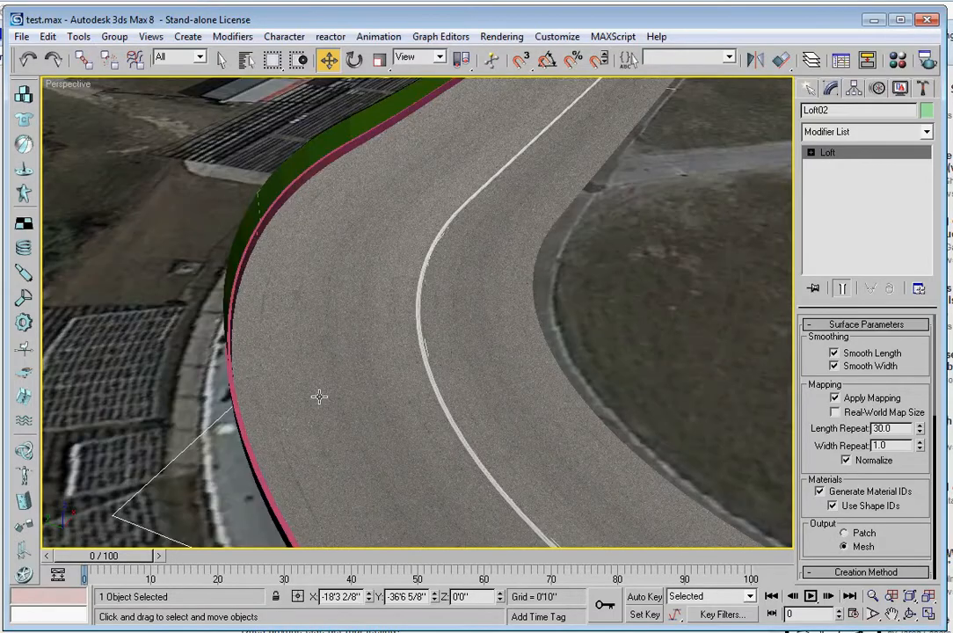
pyautogui.moveTo(424, 270); pyautogui.dragTo(396, 304, button='middle')
pyautogui.click(910, 614)
pyautogui.moveTo(475, 386); pyautogui.dragTo(219, 365)
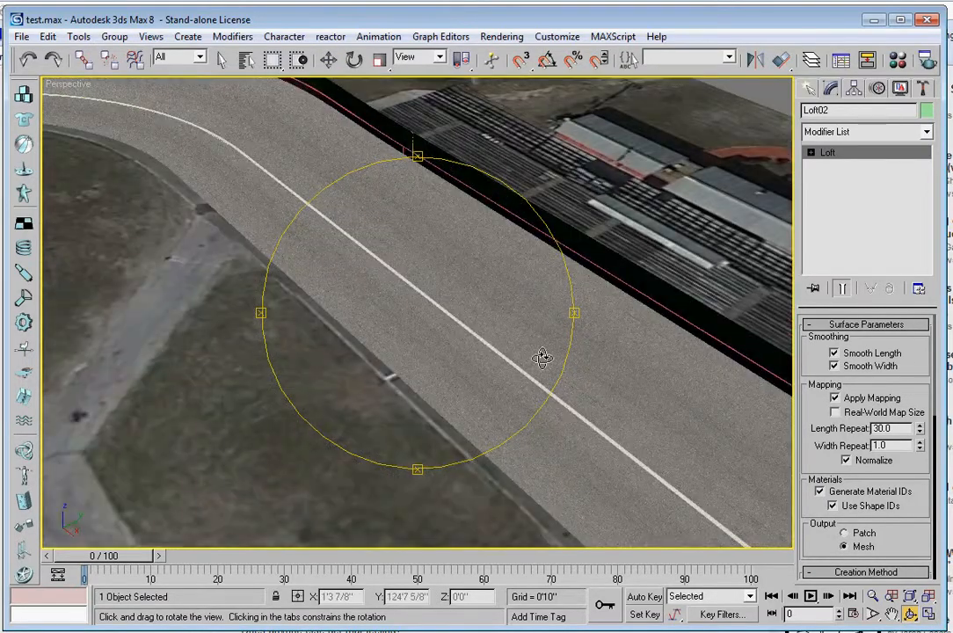
pyautogui.scroll(5, 219, 366)
pyautogui.moveTo(542, 360); pyautogui.dragTo(459, 360)
pyautogui.rightClick(459, 363)
pyautogui.click(809, 91)
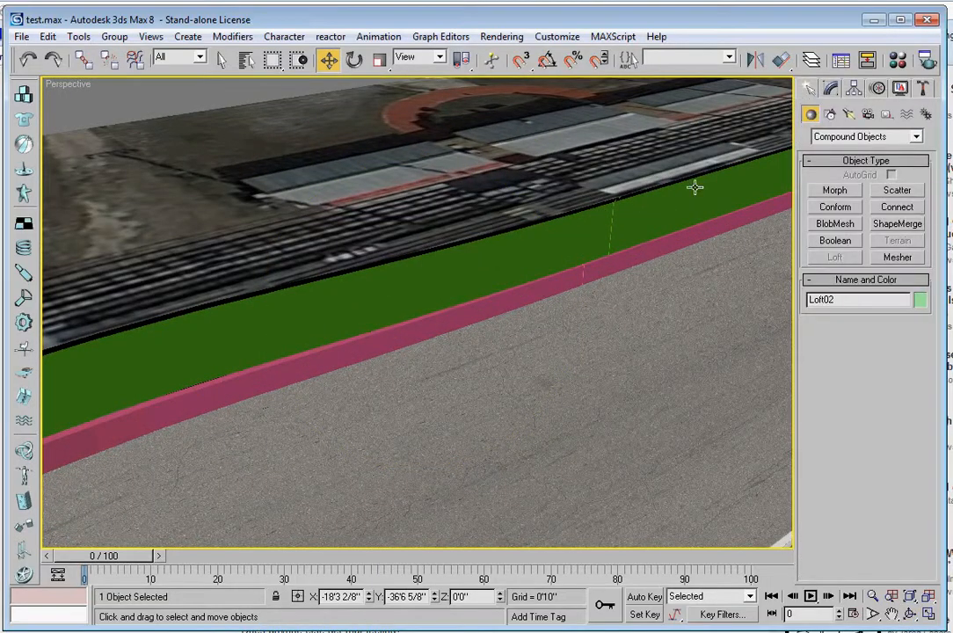
pyautogui.click(664, 249)
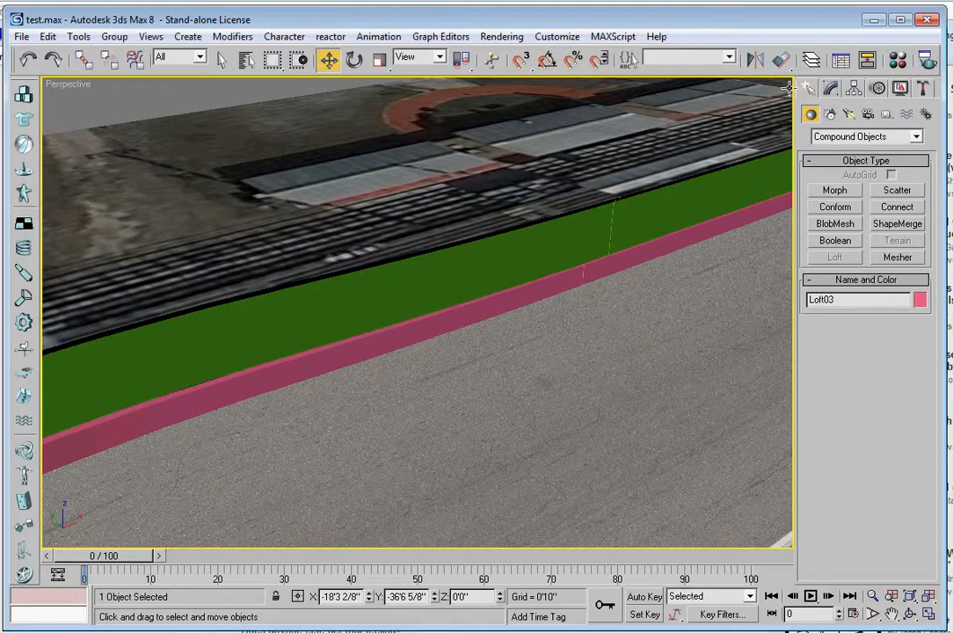
pyautogui.click(896, 61)
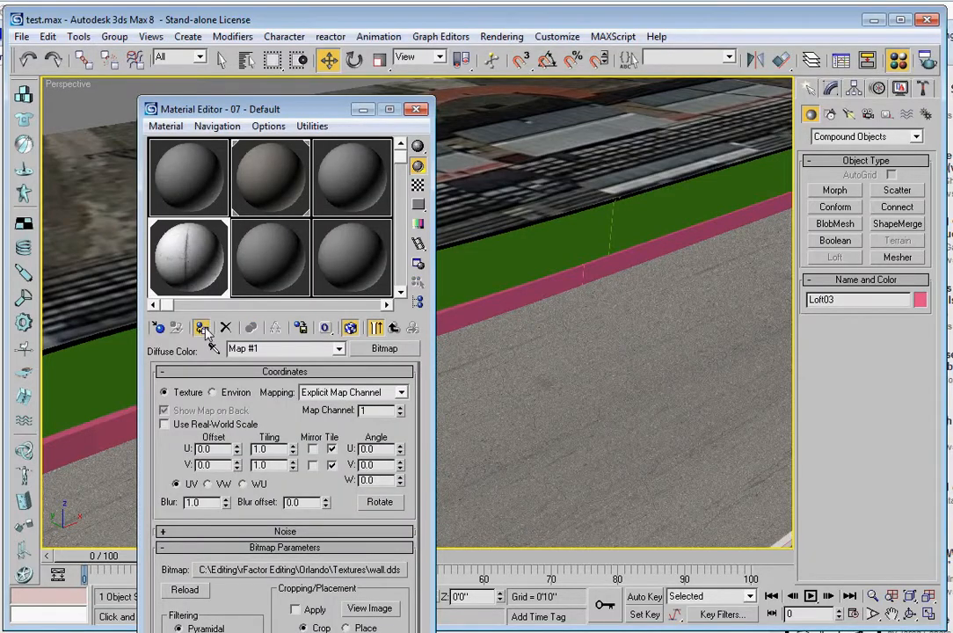
pyautogui.click(201, 328)
pyautogui.click(419, 109)
pyautogui.moveTo(417, 140); pyautogui.dragTo(567, 164, button='middle')
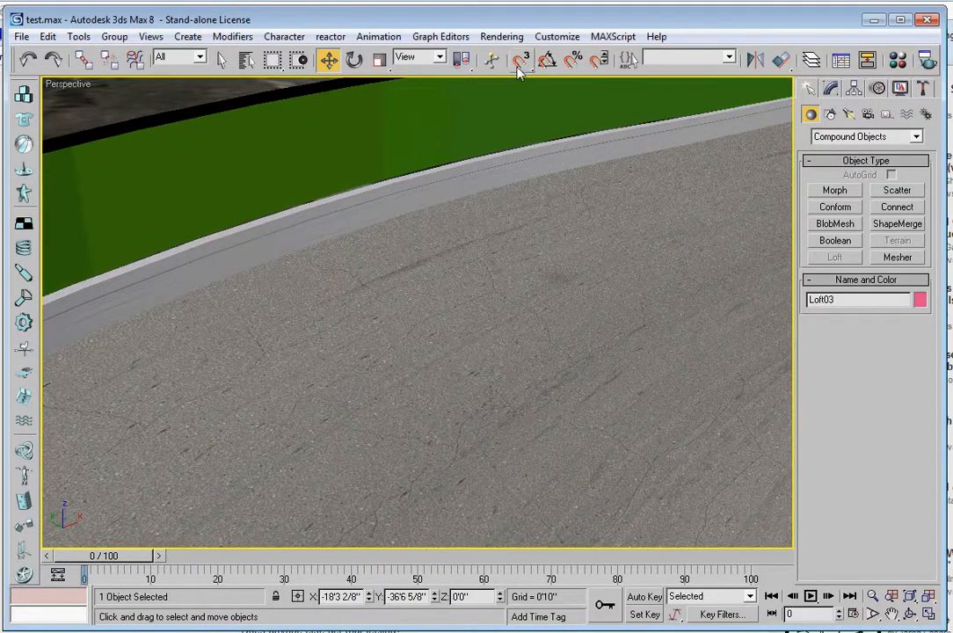
# - Add a UVW Xform modifier to the outer wall loft
pyautogui.click(246, 37)
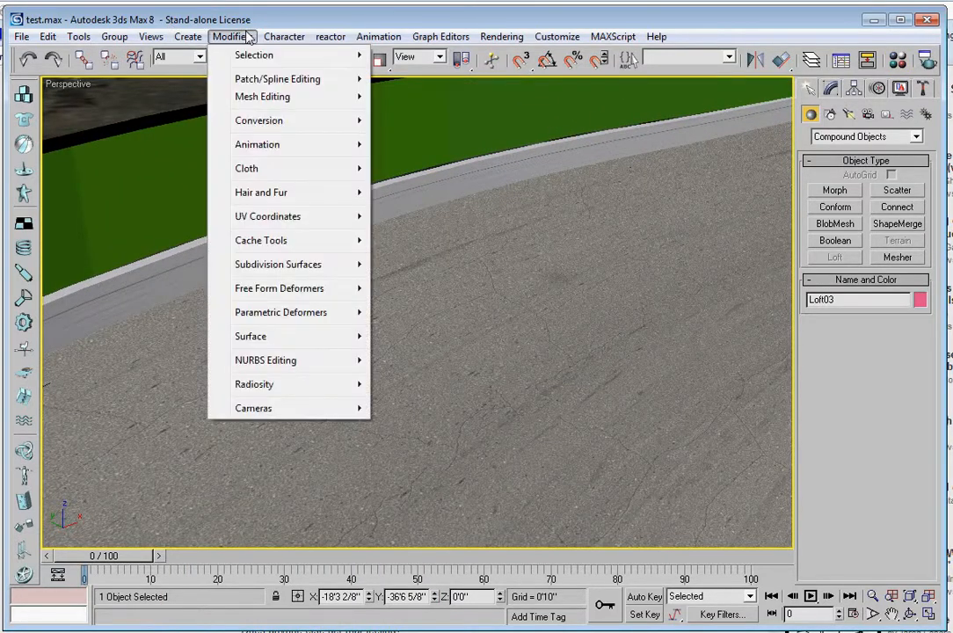
pyautogui.moveTo(330, 217)
pyautogui.click(456, 360)
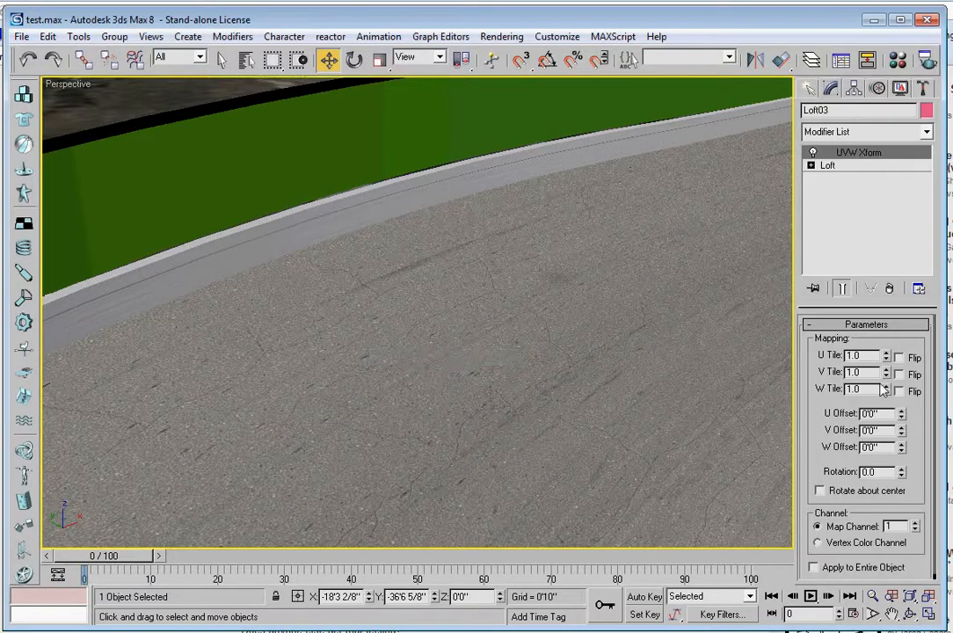
# - Try a V tile of 28.12 on the wall's mapping and reset it to 1
pyautogui.moveTo(887, 373); pyautogui.dragTo(831, 613)
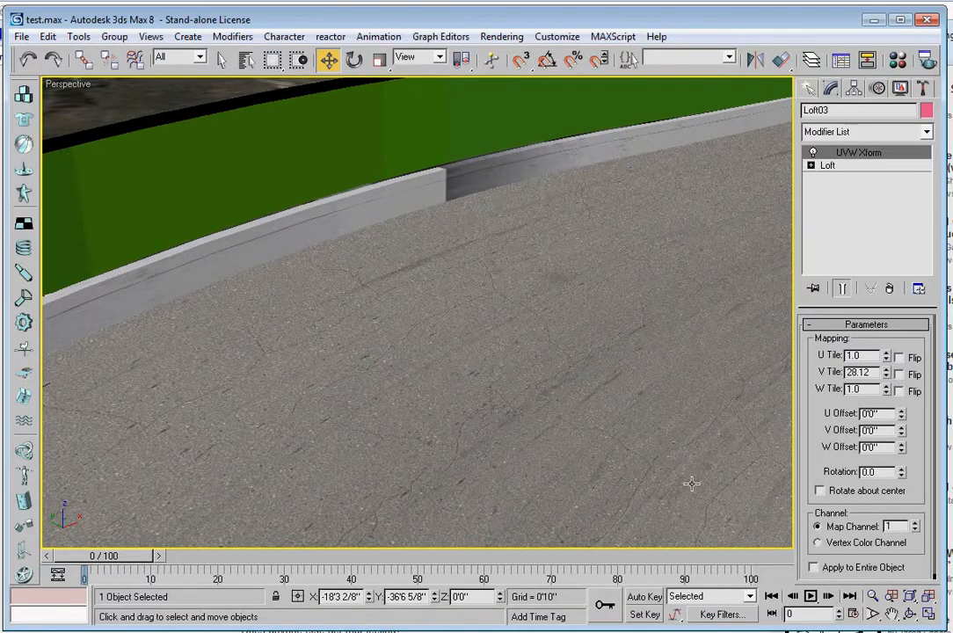
pyautogui.moveTo(879, 373); pyautogui.dragTo(808, 353)
pyautogui.write('1')
pyautogui.press('Return')
# - Set the rotation of the wall's UVW Xform mapping to 270
pyautogui.doubleClick(869, 472)
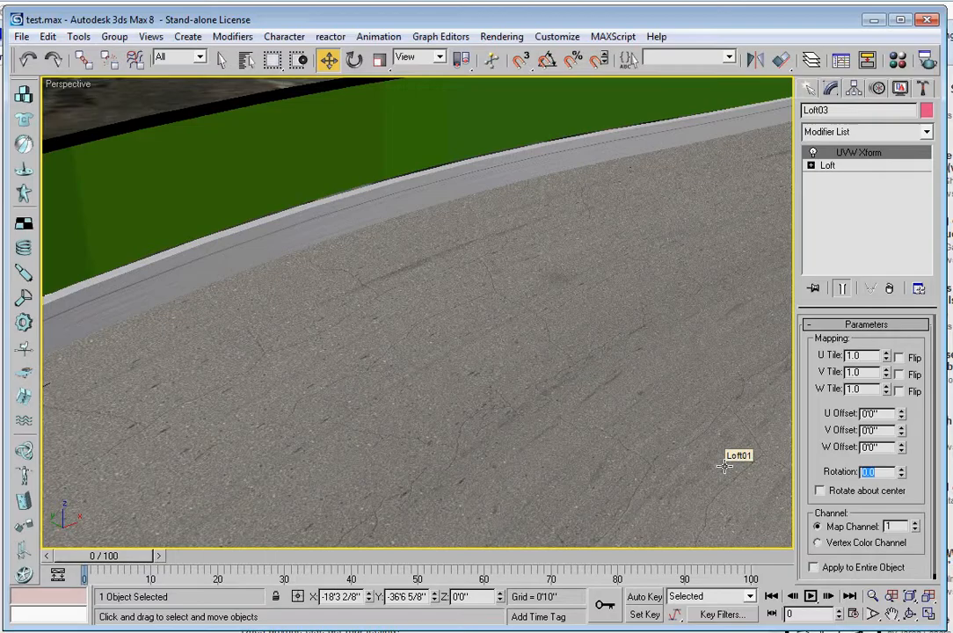
pyautogui.write('270')
pyautogui.press('Return')
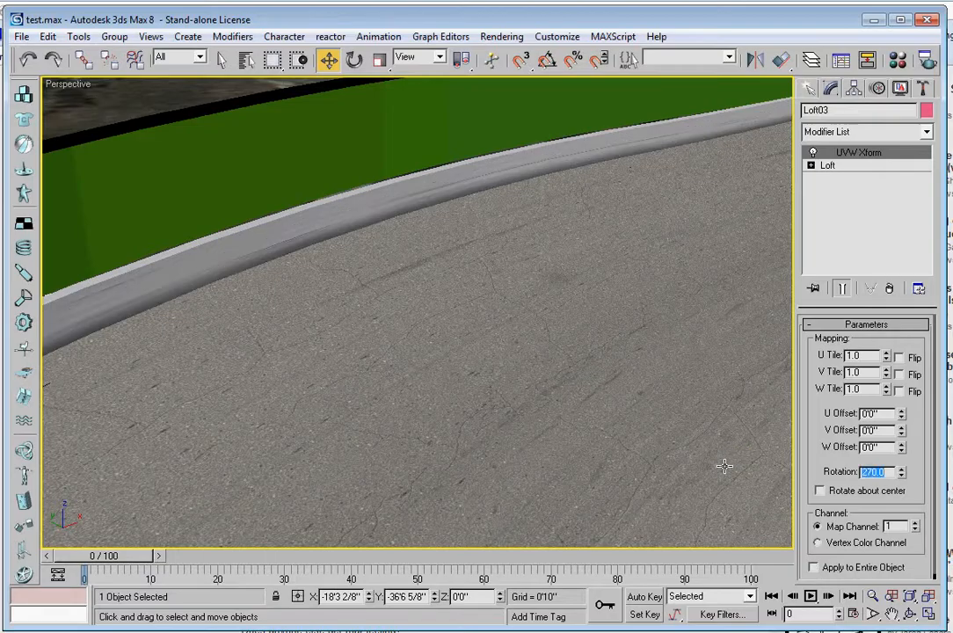
# - Set the wall mapping's U tile to 30 and check the tiling along the curve
pyautogui.moveTo(887, 358); pyautogui.dragTo(902, 134)
pyautogui.click(875, 355)
pyautogui.write('30')
pyautogui.press('Return')
pyautogui.moveTo(444, 260); pyautogui.dragTo(407, 305, button='middle')
pyautogui.scroll(-5, 394, 301)
pyautogui.moveTo(395, 300); pyautogui.dragTo(408, 284)
pyautogui.scroll(3, 408, 284)
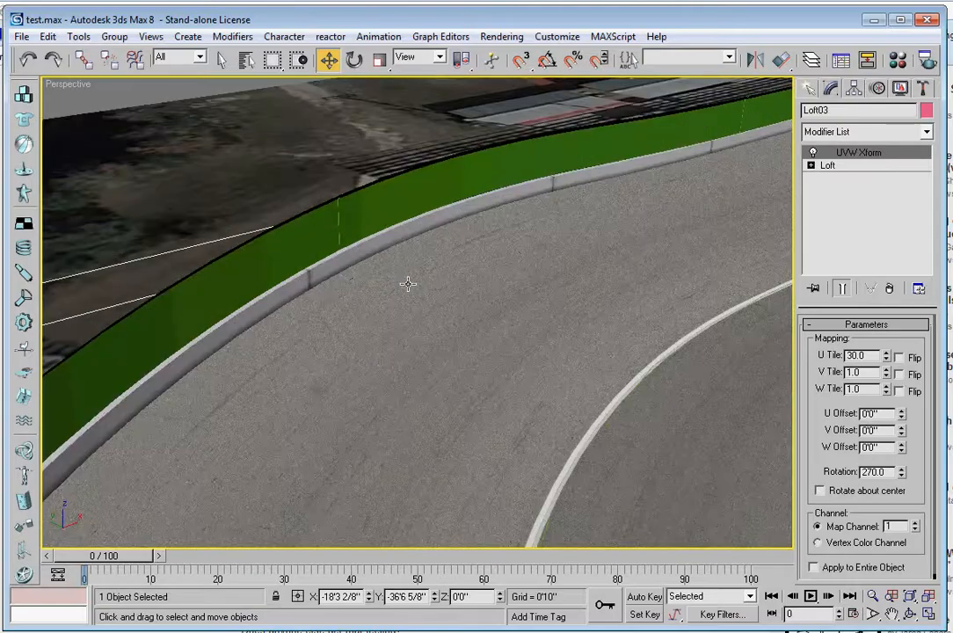
# - Try U tile values of 50 and 60 on the wall mapping, and settle on 75
pyautogui.moveTo(866, 357); pyautogui.dragTo(745, 341)
pyautogui.write('50')
pyautogui.press('Return')
pyautogui.write('60')
pyautogui.press('Return')
pyautogui.write('75')
pyautogui.press('Return')
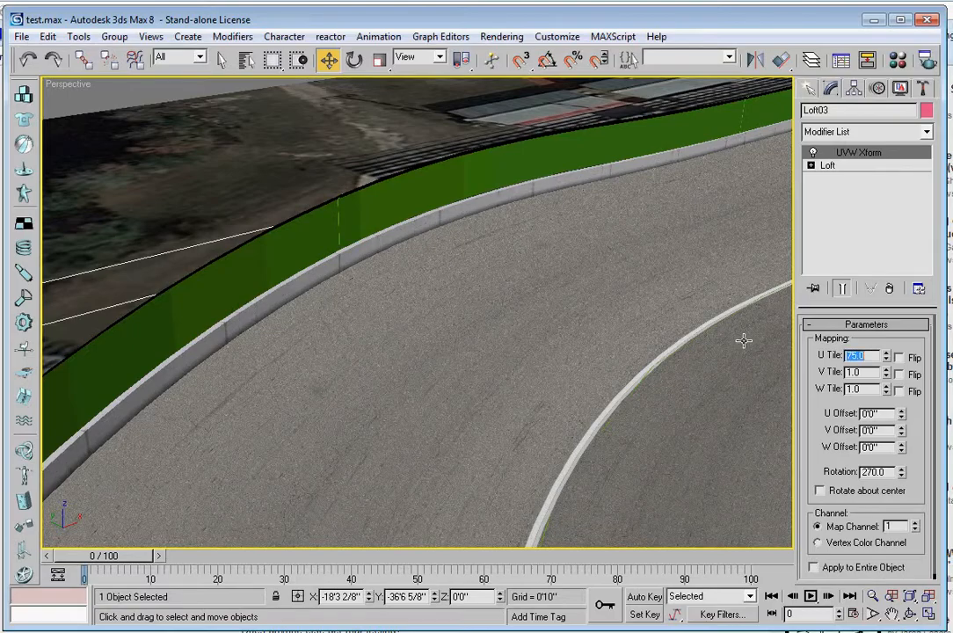
# - Add an Edit Mesh modifier to the wall and select its outer side as an element
pyautogui.click(911, 616)
pyautogui.moveTo(389, 301)
pyautogui.mouseDown()
pyautogui.moveTo(413, 357)
pyautogui.moveTo(290, 336)
pyautogui.moveTo(299, 361)
pyautogui.moveTo(357, 382)
pyautogui.moveTo(522, 394)
pyautogui.moveTo(424, 394)
pyautogui.moveTo(693, 545)
pyautogui.moveTo(405, 366)
pyautogui.moveTo(400, 318)
pyautogui.mouseUp()
pyautogui.rightClick(409, 300)
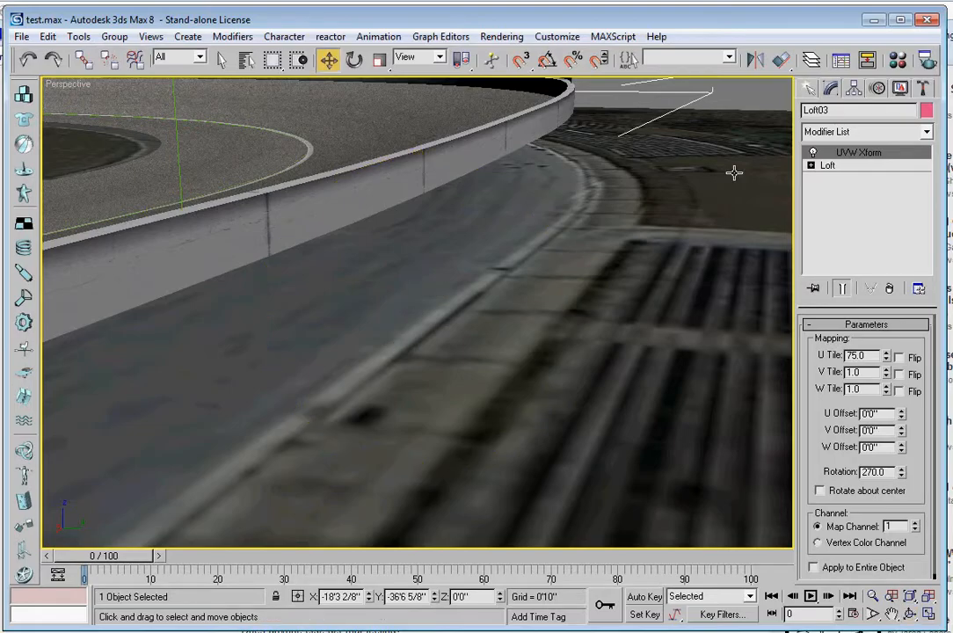
pyautogui.click(927, 133)
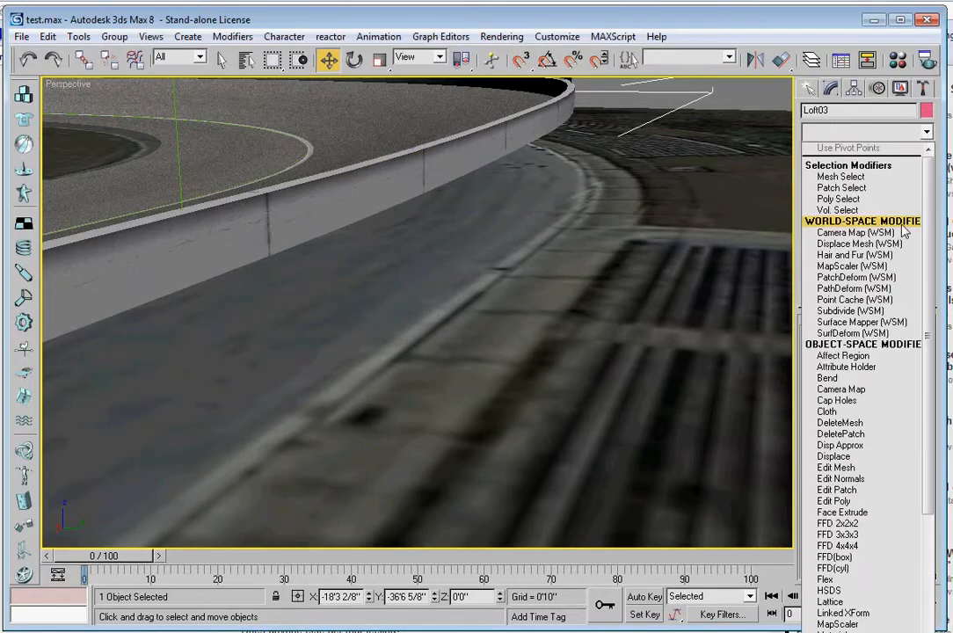
pyautogui.click(836, 467)
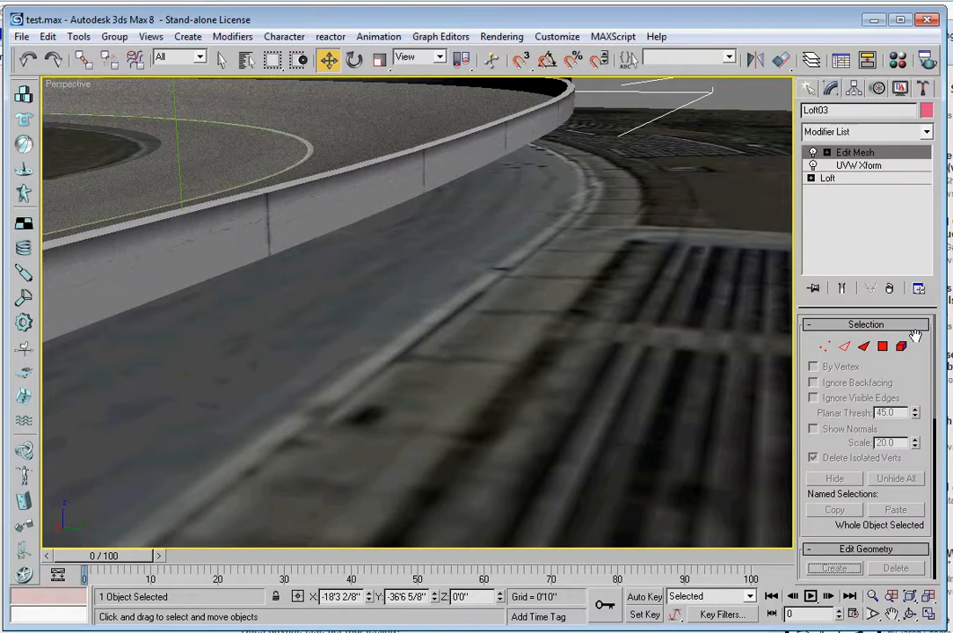
pyautogui.click(902, 348)
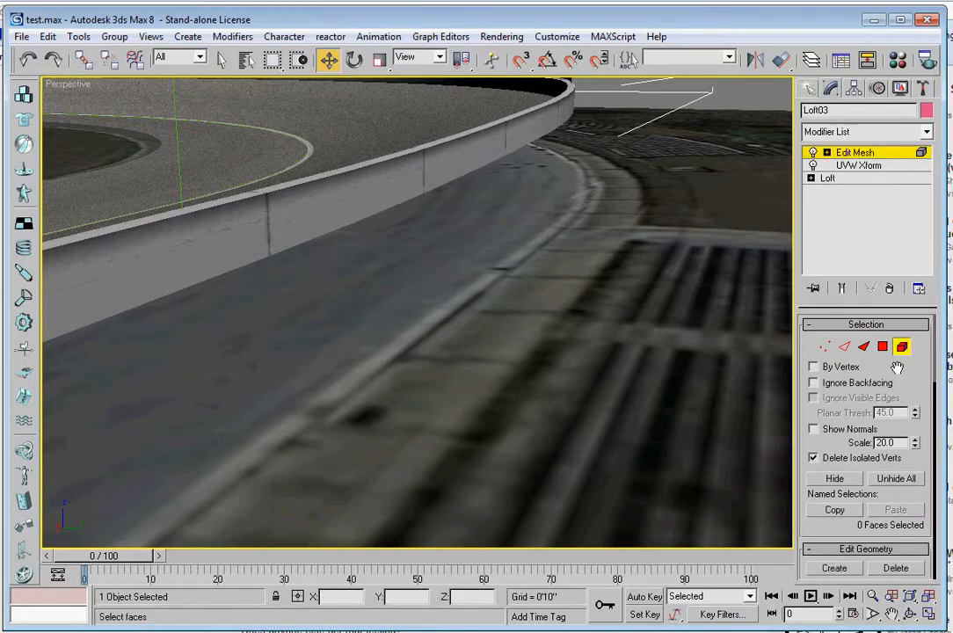
pyautogui.click(472, 153)
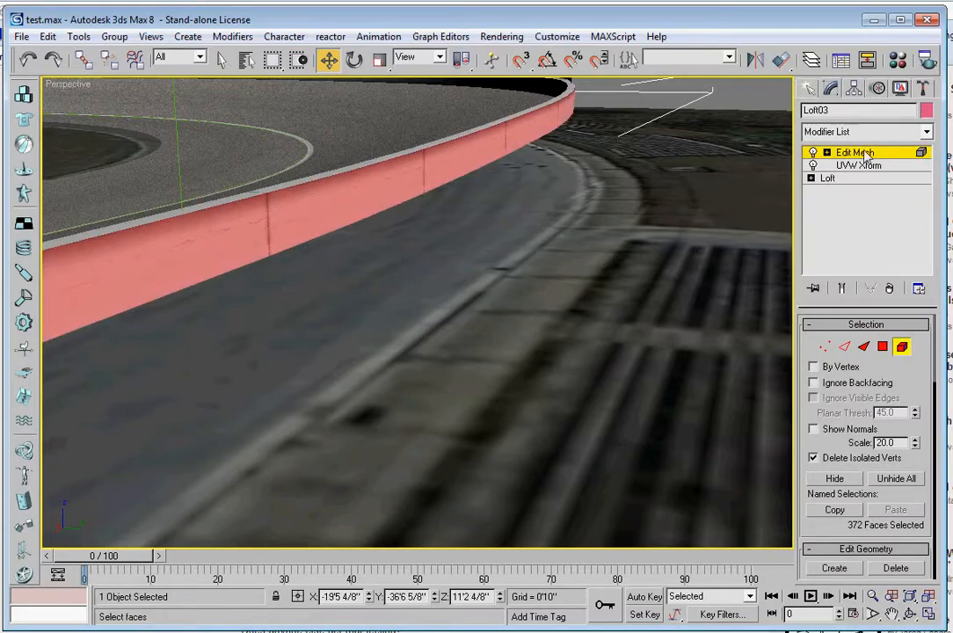
# - Try adding the wall's top strip to the element selection, and reselect only the wall's outer side
pyautogui.moveTo(359, 267); pyautogui.dragTo(572, 272, button='middle')
pyautogui.keyDown('ctrl'); pyautogui.click(727, 282); pyautogui.keyUp('ctrl')
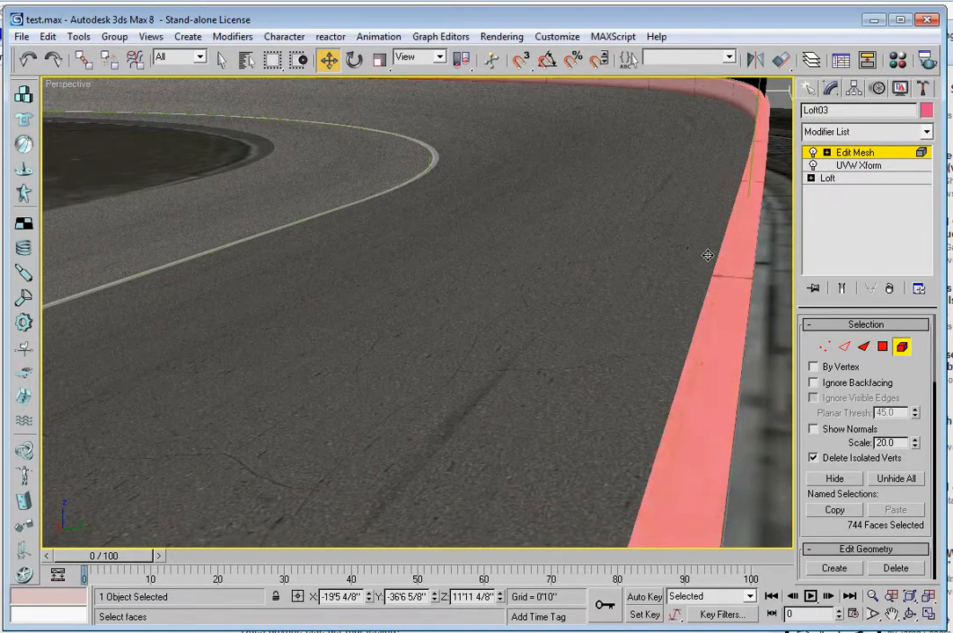
pyautogui.moveTo(741, 103); pyautogui.dragTo(718, 135, button='middle')
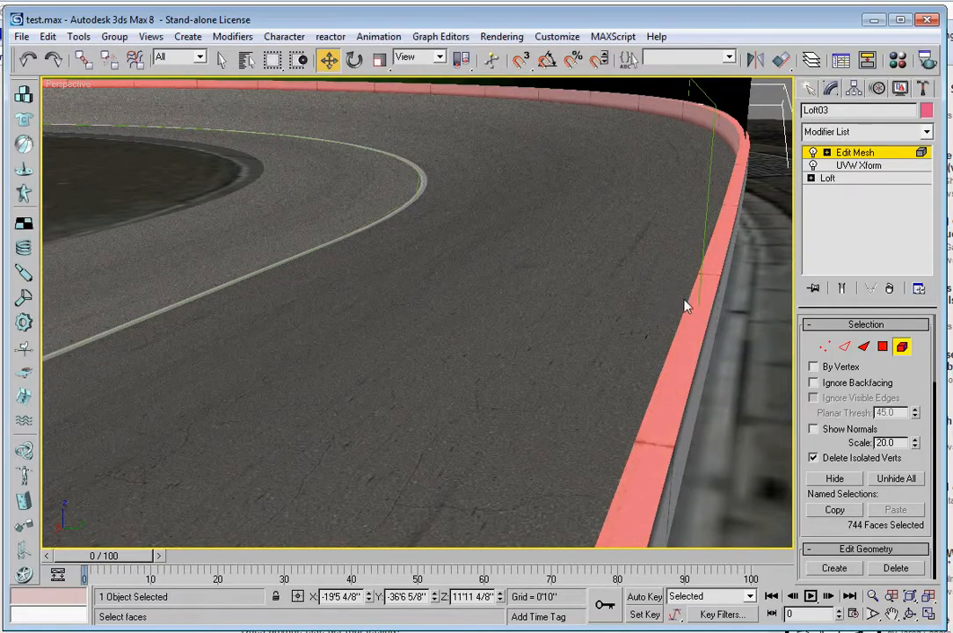
pyautogui.moveTo(694, 139); pyautogui.dragTo(573, 207, button='middle')
pyautogui.click(399, 181)
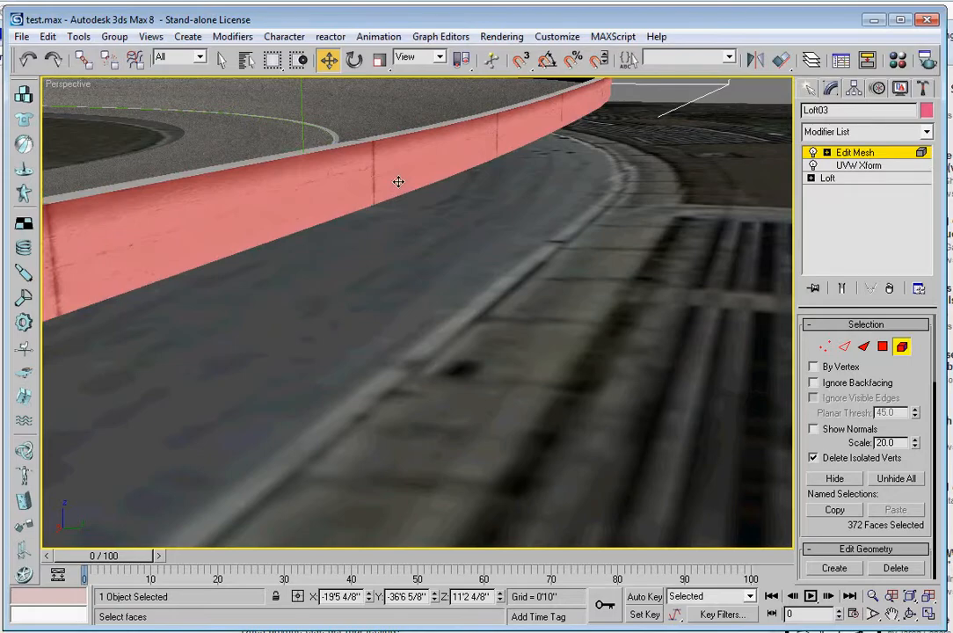
# - Add an Unwrap UVW modifier to the wall's selected outer side and open its UV editor
pyautogui.click(926, 131)
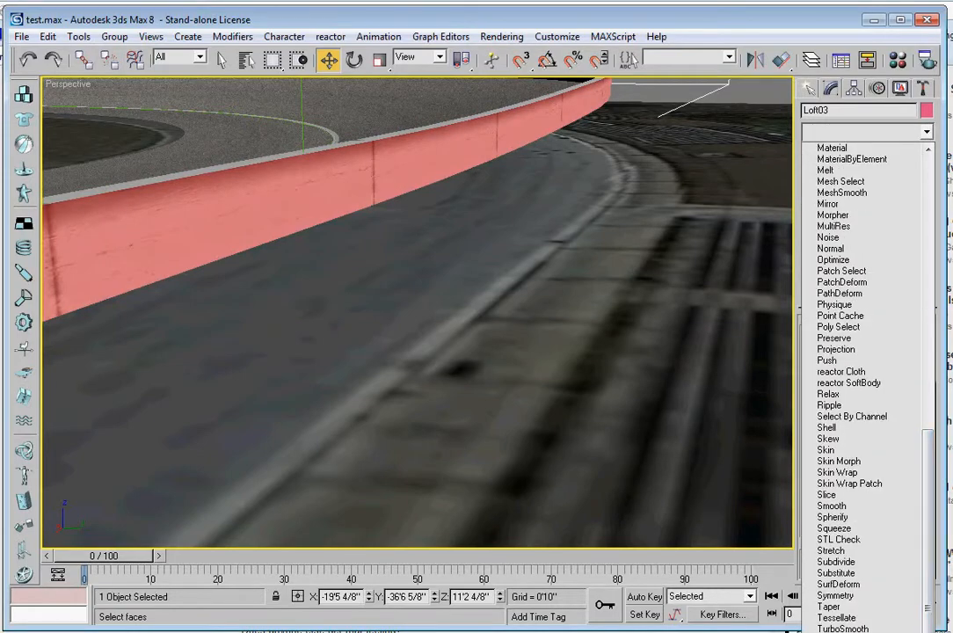
pyautogui.click(846, 632)
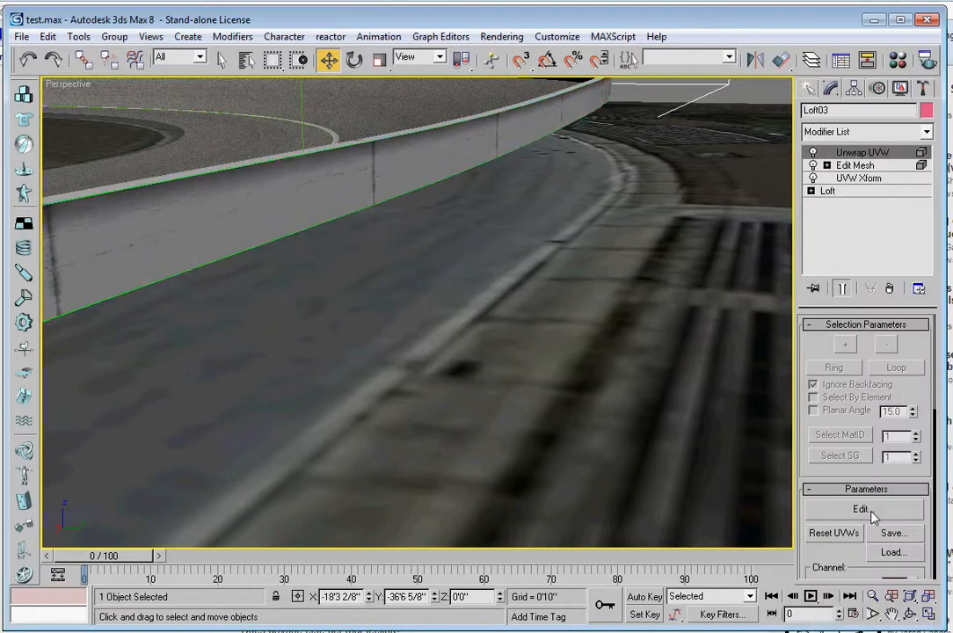
pyautogui.click(866, 512)
pyautogui.click(0, 75)
pyautogui.click(0, 75)
pyautogui.scroll(-3, 48, 234)
pyautogui.scroll(-6, 48, 237)
pyautogui.moveTo(50, 250); pyautogui.dragTo(39, 292, button='middle')
# - Select the upper row of the wall's texture vertices and show the wall.dds bitmap behind the UV layout
pyautogui.moveTo(0, 194); pyautogui.dragTo(234, 321)
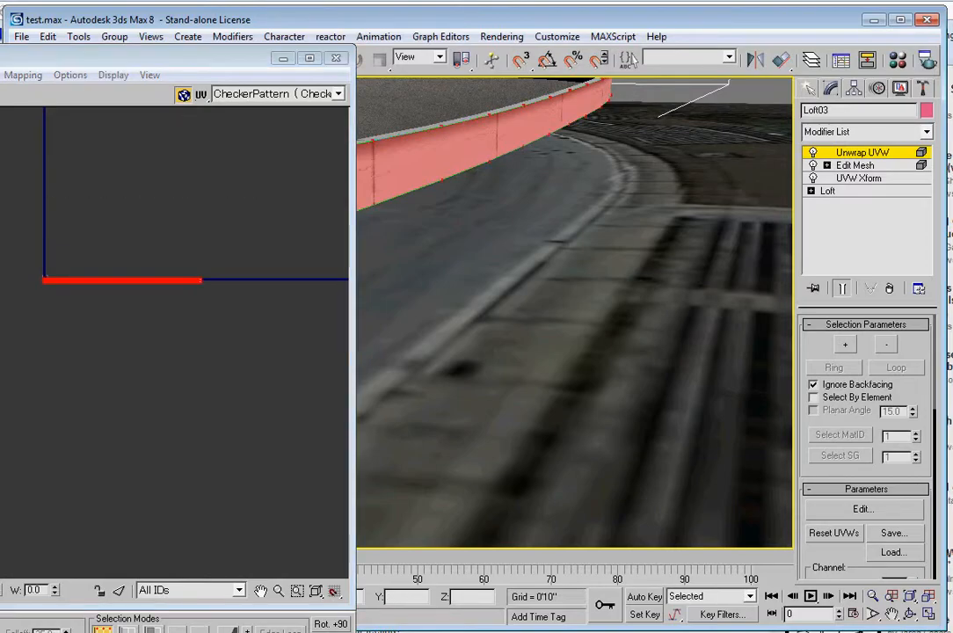
pyautogui.moveTo(68, 294); pyautogui.dragTo(162, 327, button='middle')
pyautogui.moveTo(95, 271); pyautogui.dragTo(335, 320)
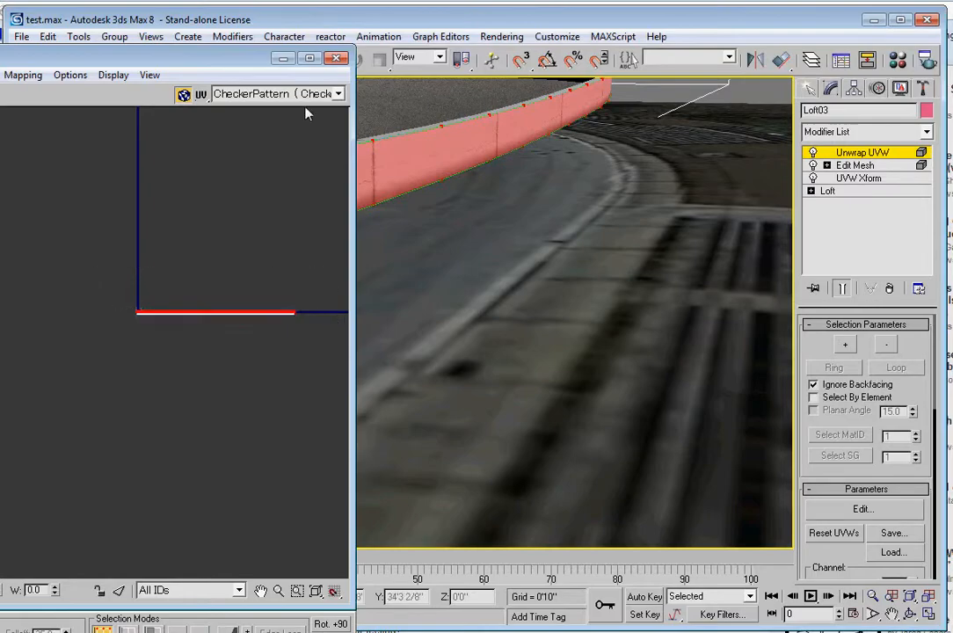
pyautogui.click(299, 94)
pyautogui.click(281, 117)
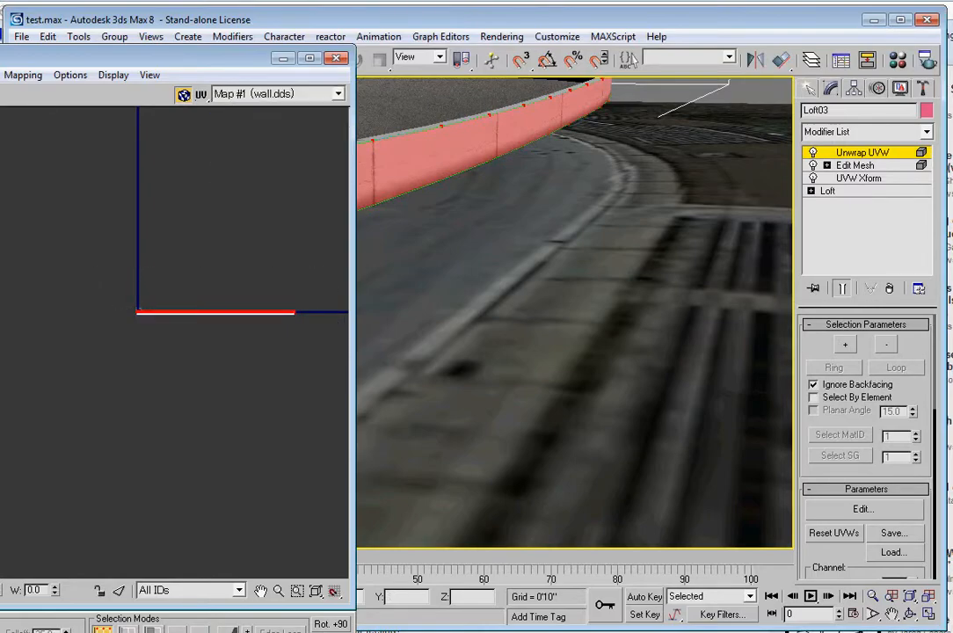
pyautogui.moveTo(136, 319); pyautogui.dragTo(154, 343, button='middle')
pyautogui.scroll(7, 155, 343)
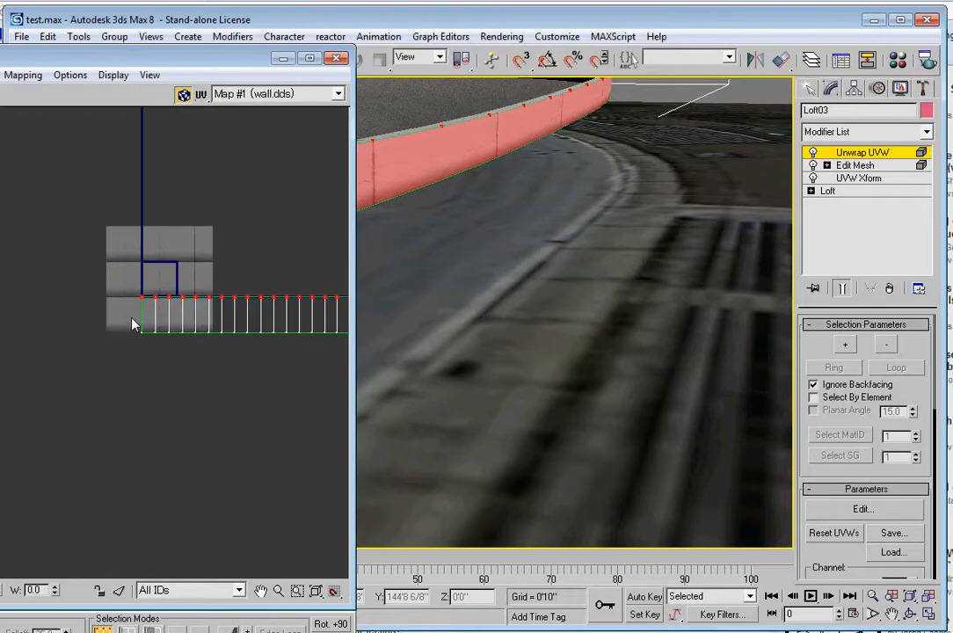
pyautogui.scroll(-7, 7, 315)
pyautogui.scroll(8, 5, 312)
pyautogui.scroll(2, 85, 355)
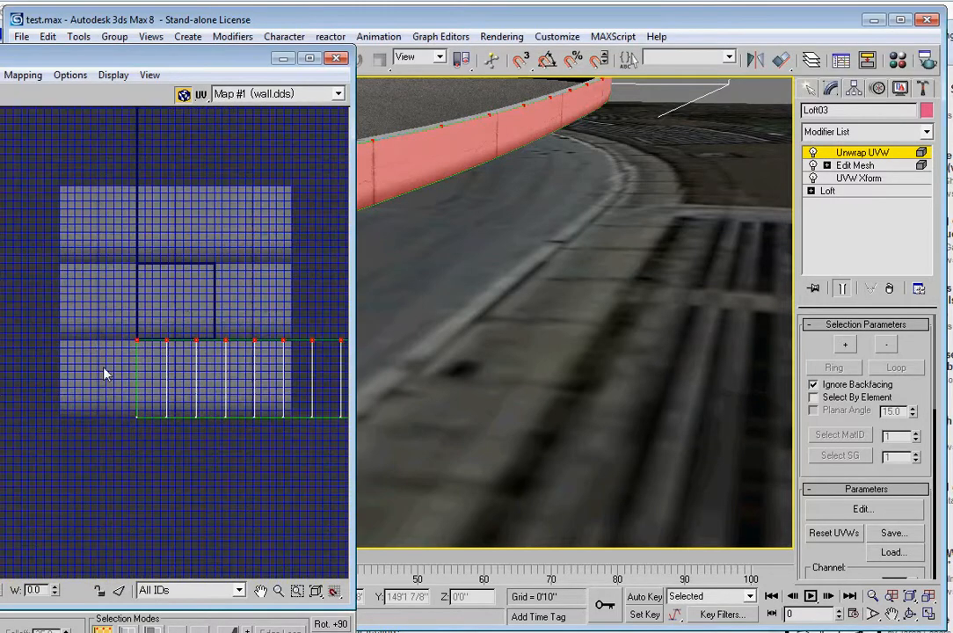
pyautogui.scroll(3, 180, 371)
# - Turn on snapping in the UV editor and move the upper vertex row up to just below the texture tile's top edge
pyautogui.click(336, 594)
pyautogui.moveTo(76, 312); pyautogui.dragTo(108, 432, button='middle')
pyautogui.scroll(3, 108, 431)
pyautogui.moveTo(120, 380); pyautogui.dragTo(115, 459, button='middle')
pyautogui.moveTo(118, 507); pyautogui.dragTo(167, 311)
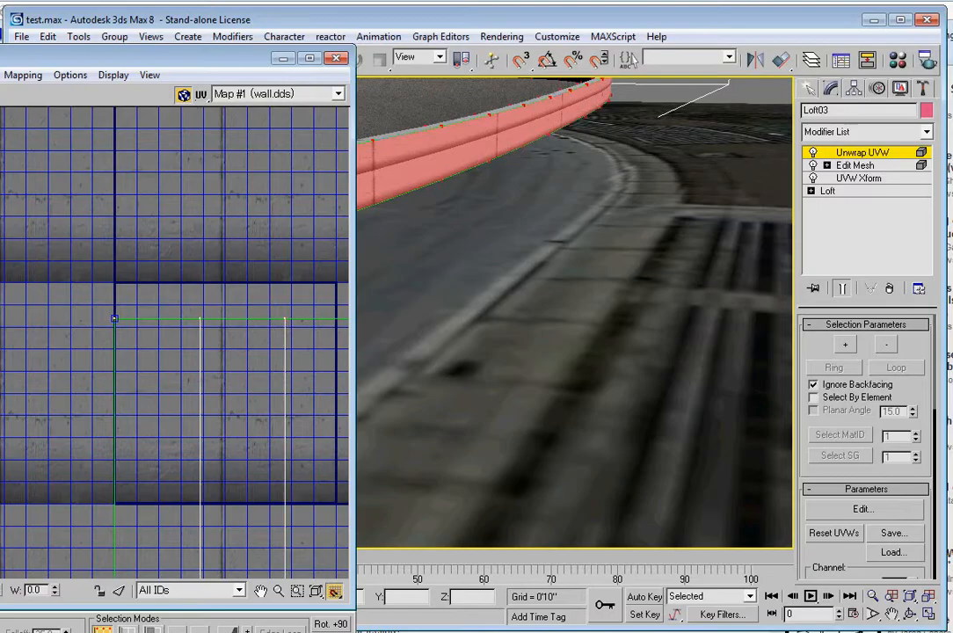
# - Move the lower row of texture vertices up onto the texture tile's bottom edge and close the UV editor
pyautogui.moveTo(93, 422); pyautogui.dragTo(110, 300, button='middle')
pyautogui.scroll(-3, 110, 300)
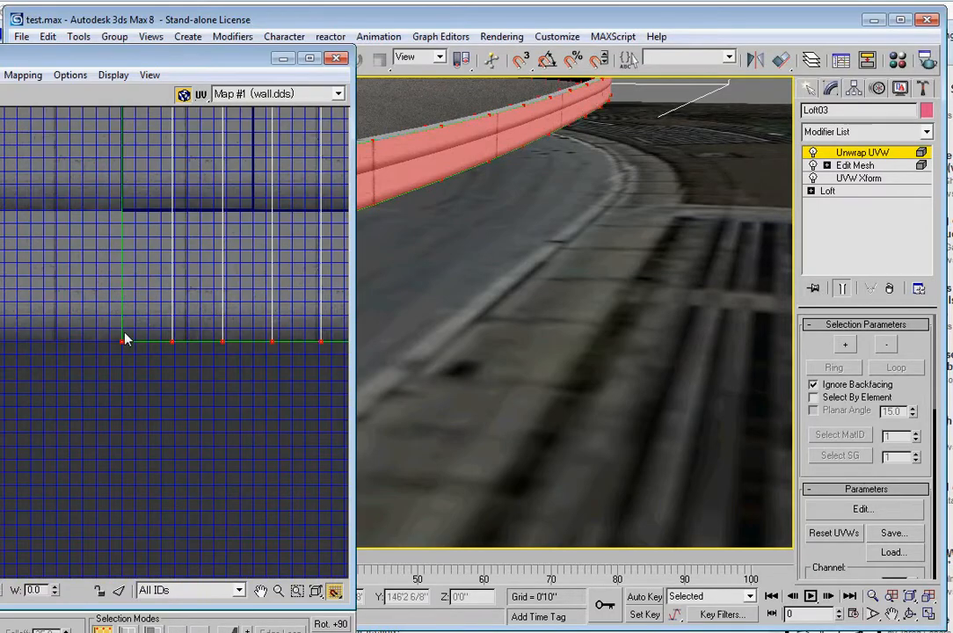
pyautogui.moveTo(120, 339); pyautogui.dragTo(177, 208)
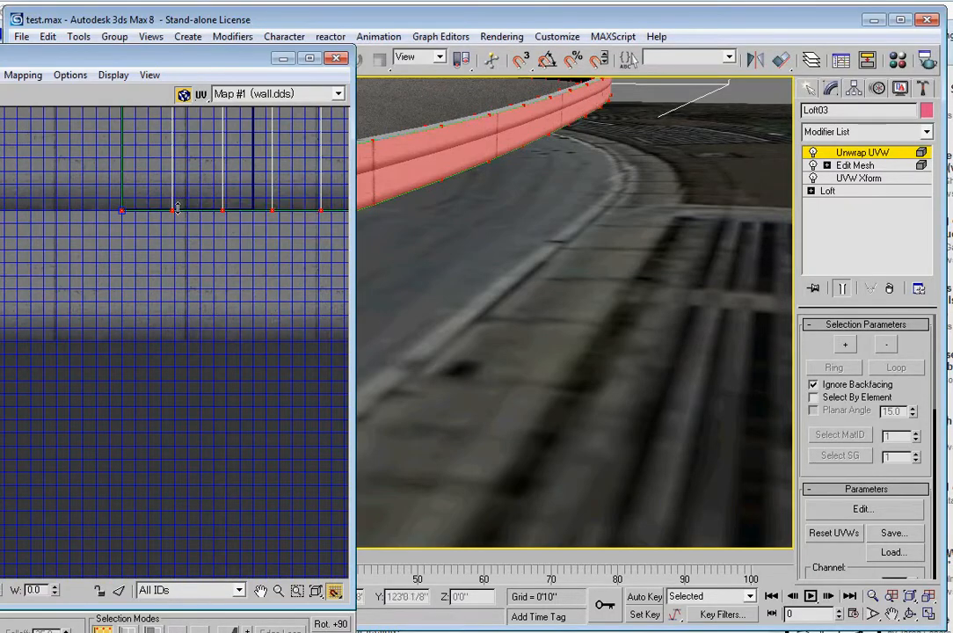
pyautogui.moveTo(177, 209); pyautogui.dragTo(90, 355, button='middle')
pyautogui.click(337, 58)
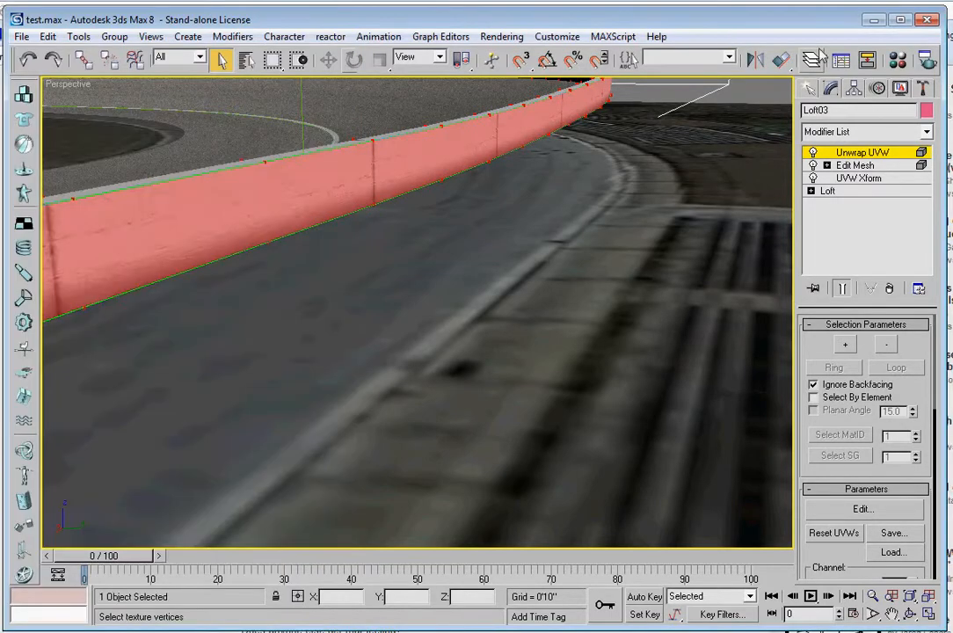
# - Leave the wall's Unwrap UVW editing and select the green strip above the outer wall
pyautogui.click(810, 89)
pyautogui.moveTo(362, 319); pyautogui.dragTo(411, 368, button='middle')
pyautogui.scroll(-6, 411, 368)
pyautogui.click(910, 615)
pyautogui.moveTo(311, 276); pyautogui.dragTo(441, 327)
pyautogui.rightClick(446, 332)
pyautogui.click(460, 336)
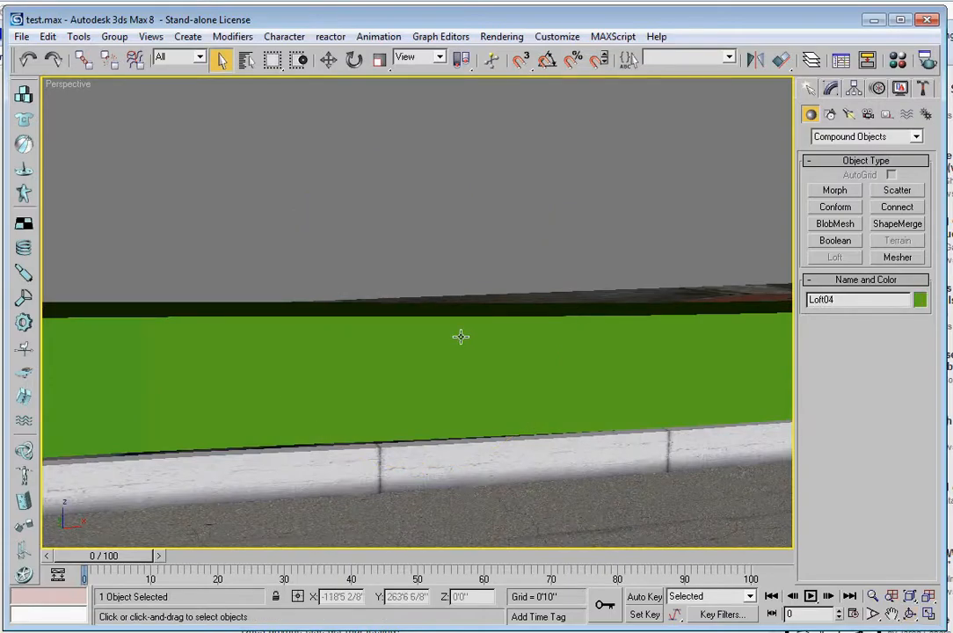
# - Load clfence.dds as the diffuse bitmap of the 08 - Default material and assign that material to the green strip
pyautogui.click(898, 59)
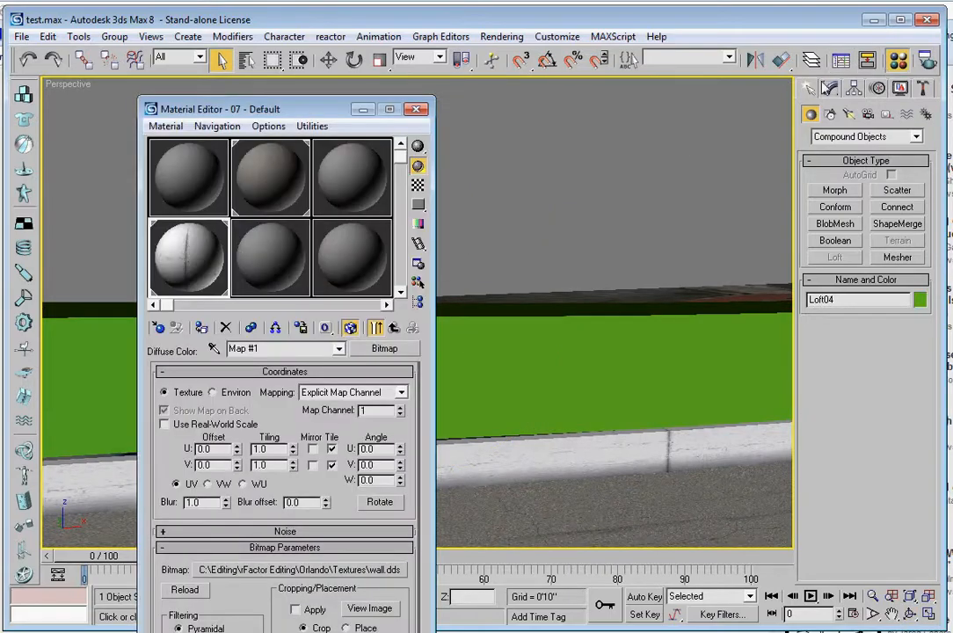
pyautogui.click(283, 275)
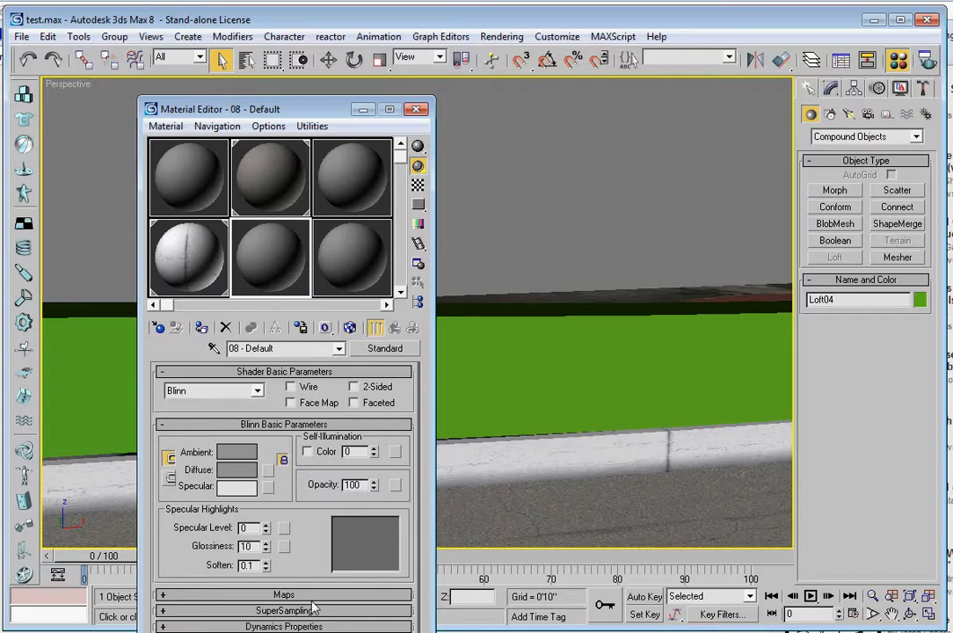
pyautogui.click(313, 600)
pyautogui.click(337, 378)
pyautogui.doubleClick(361, 121)
pyautogui.click(334, 171)
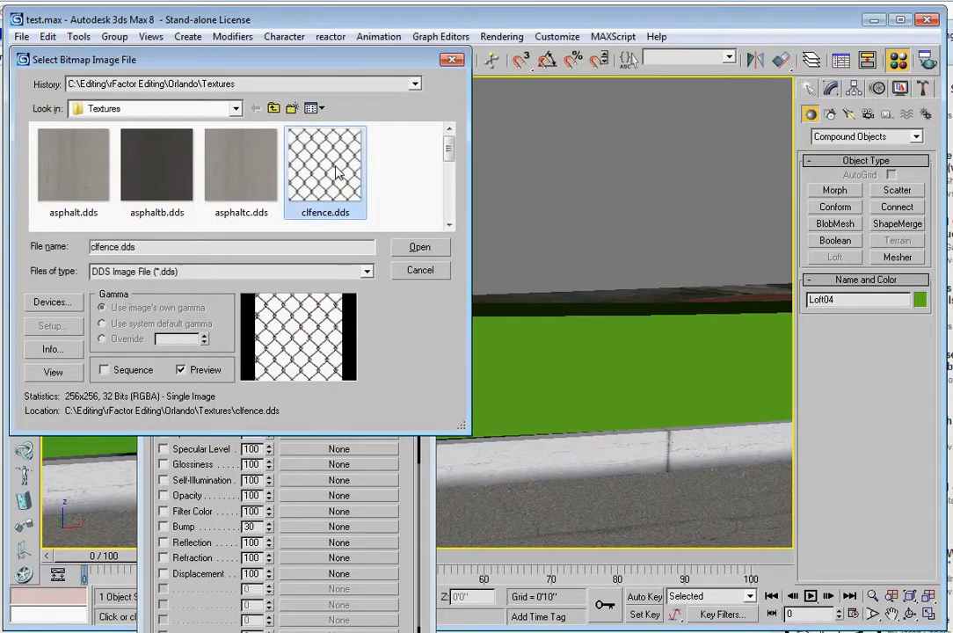
pyautogui.doubleClick(336, 173)
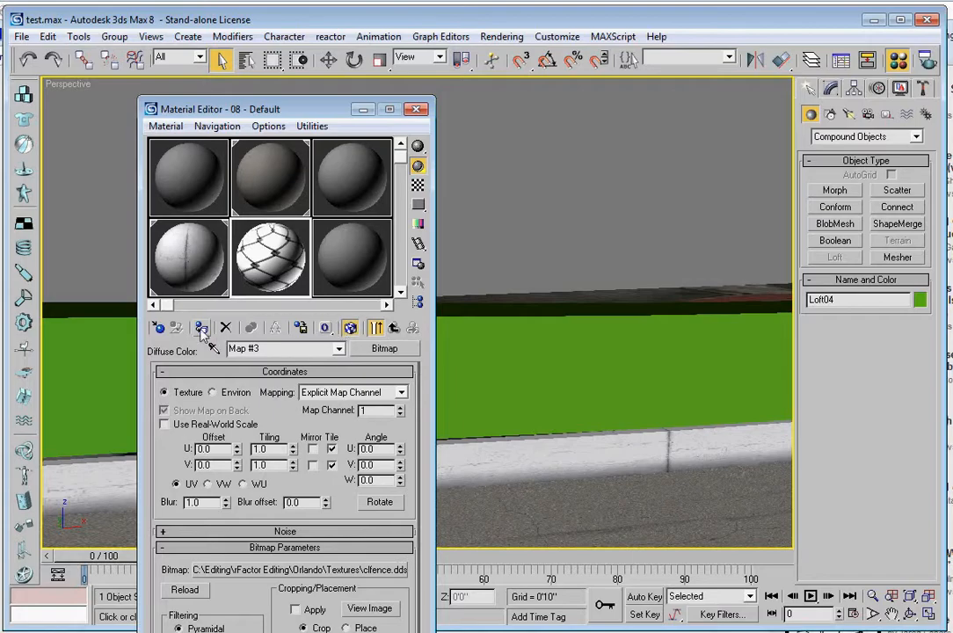
pyautogui.click(202, 328)
pyautogui.click(422, 109)
pyautogui.moveTo(533, 300); pyautogui.dragTo(340, 306, button='middle')
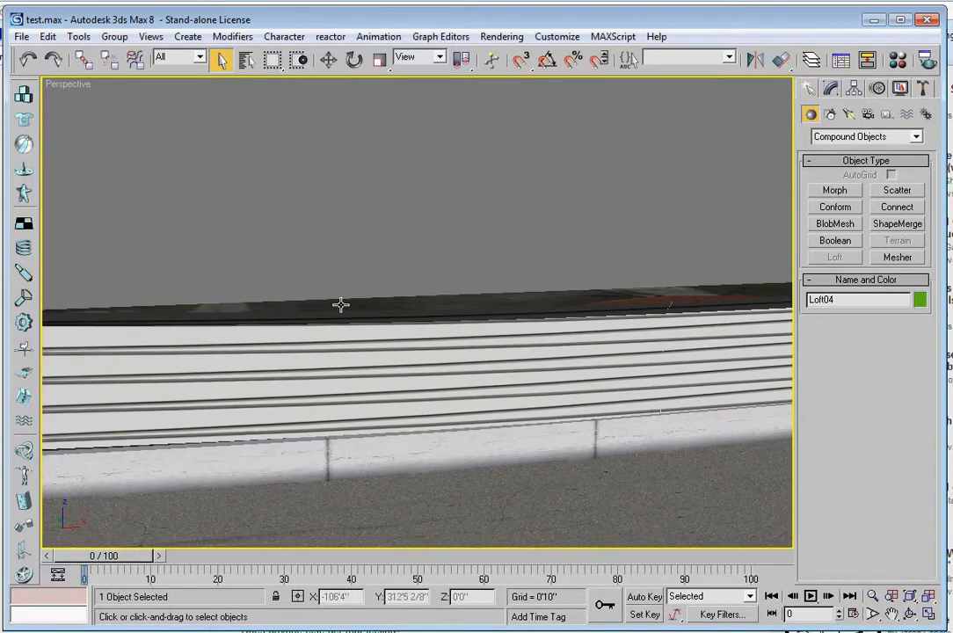
# - Set the fence loft's mapping to a length repeat of 400 and a width repeat of 15
pyautogui.click(833, 89)
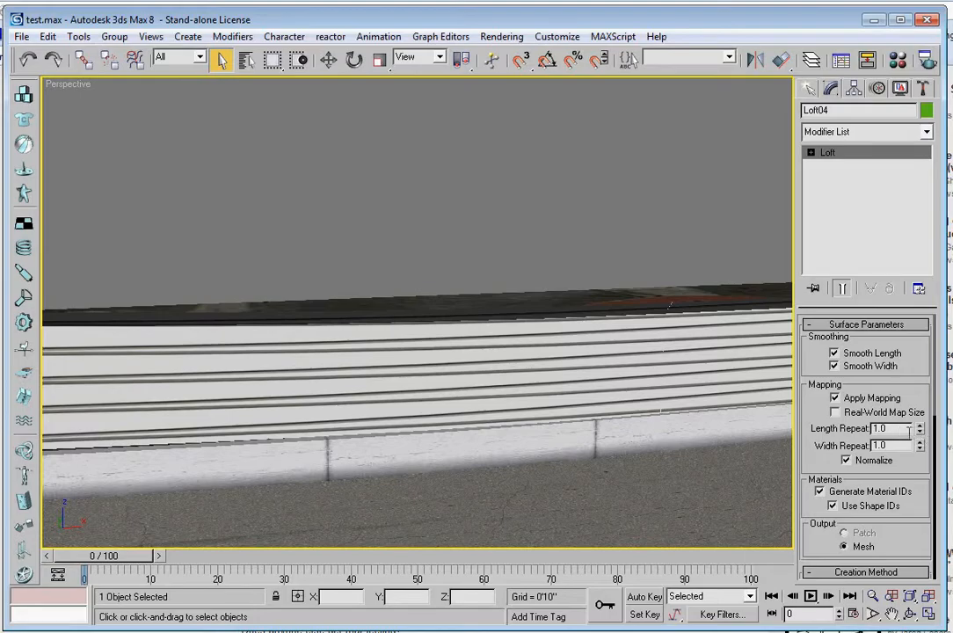
pyautogui.moveTo(909, 428); pyautogui.dragTo(786, 429)
pyautogui.write('40')
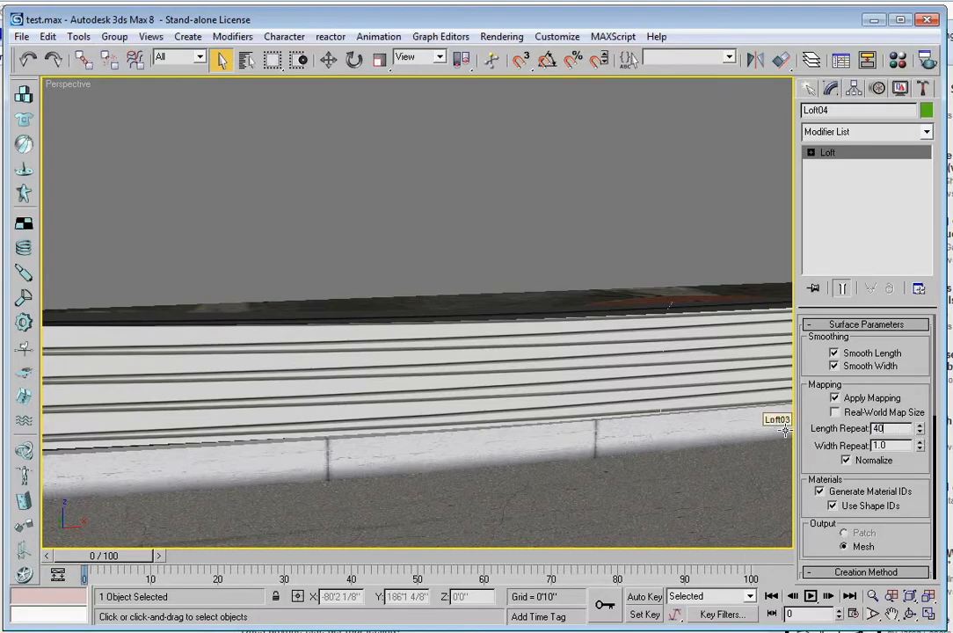
pyautogui.write('0')
pyautogui.press('Return')
pyautogui.click(897, 445)
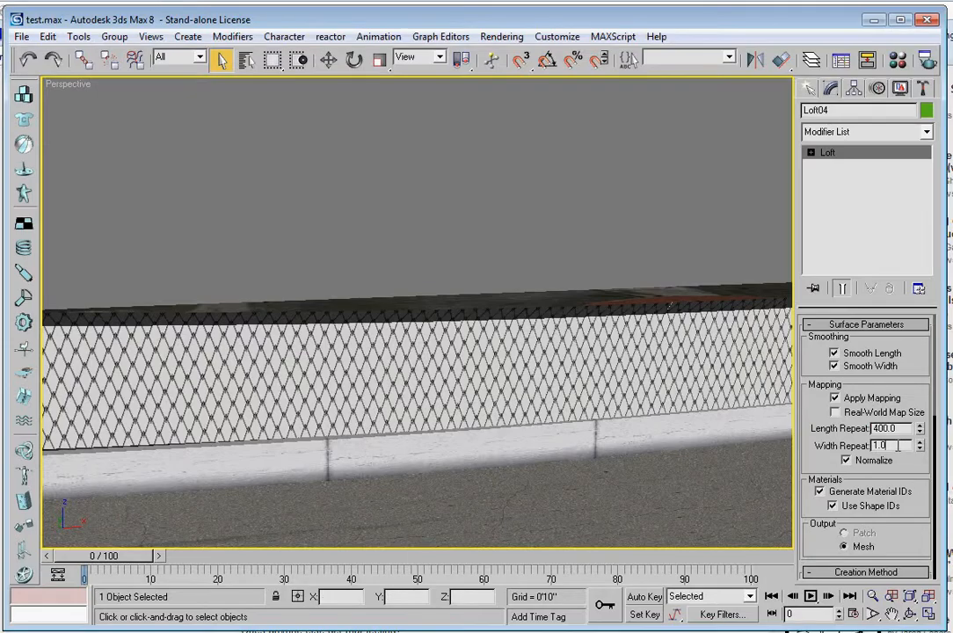
pyautogui.write('15')
pyautogui.press('Return')
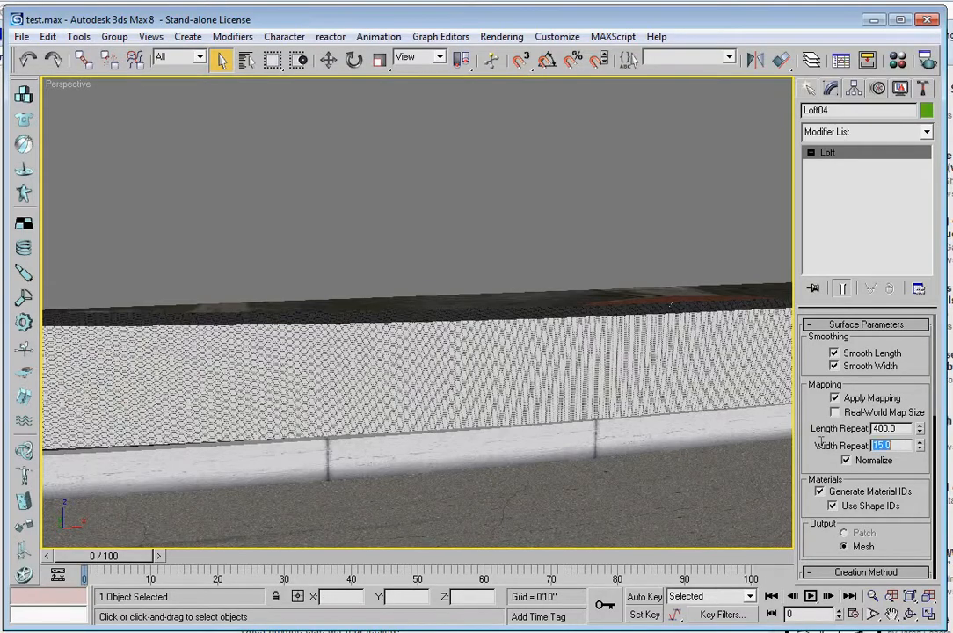
# - Reduce the fence mapping's width repeat to 6 to compare the mesh size, and settle on 10
pyautogui.scroll(5, 237, 343)
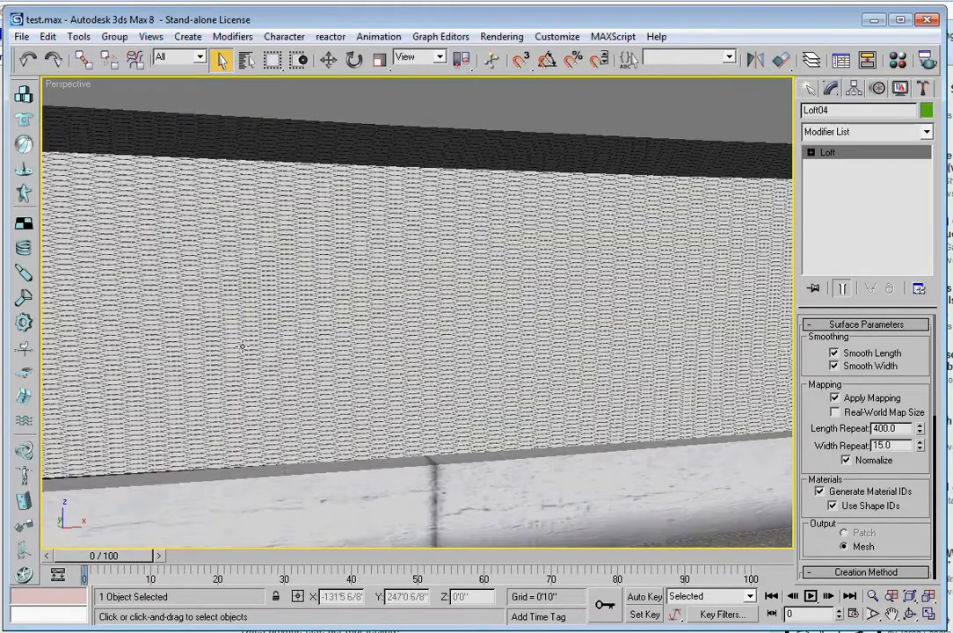
pyautogui.click(873, 596)
pyautogui.moveTo(211, 427); pyautogui.dragTo(236, 408)
pyautogui.moveTo(923, 447); pyautogui.dragTo(927, 489)
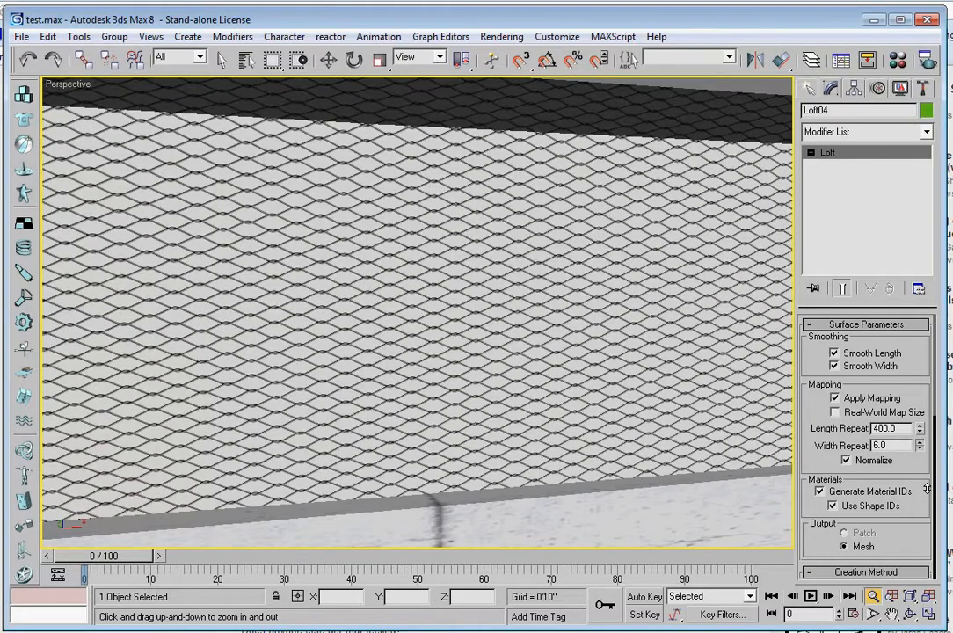
pyautogui.doubleClick(902, 447)
pyautogui.press('Tab')
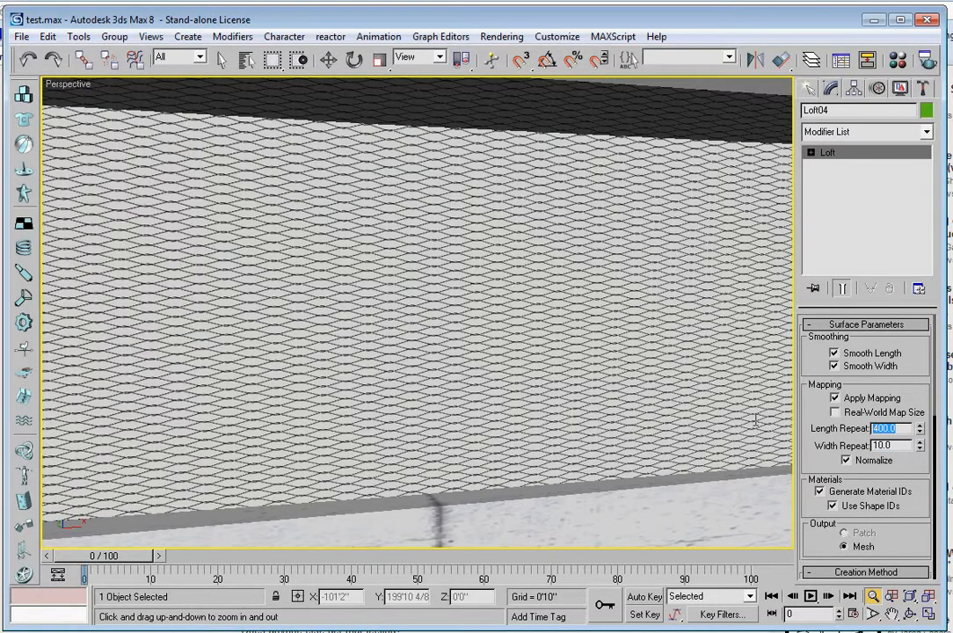
# - Try length repeats of 600, 700 and 800 on the fence mapping, and settle on 1000
pyautogui.write('600')
pyautogui.press('Return')
pyautogui.write('700')
pyautogui.press('Return')
pyautogui.write('800')
pyautogui.press('Return')
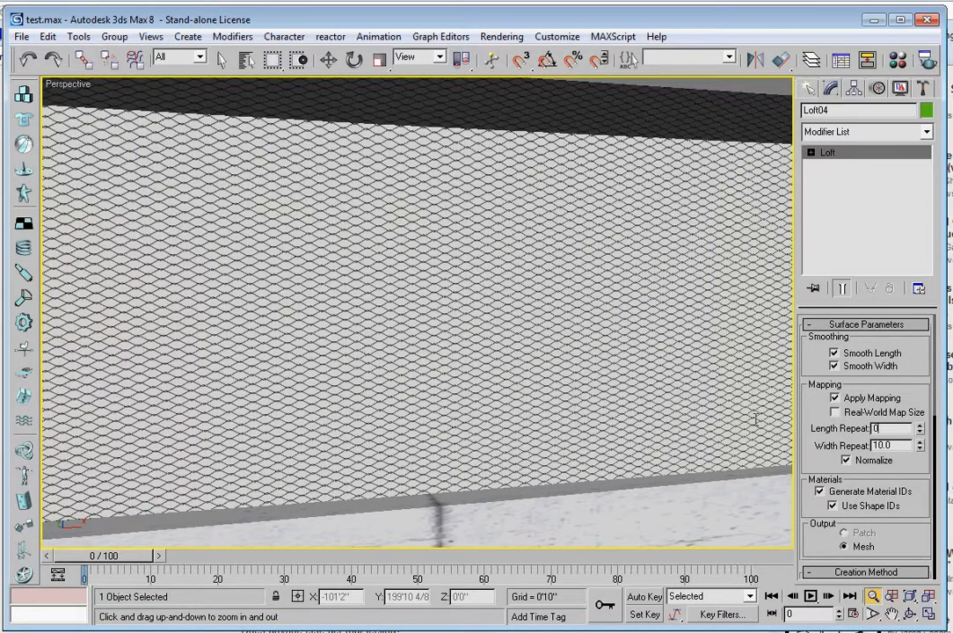
pyautogui.write('1000')
pyautogui.press('Return')
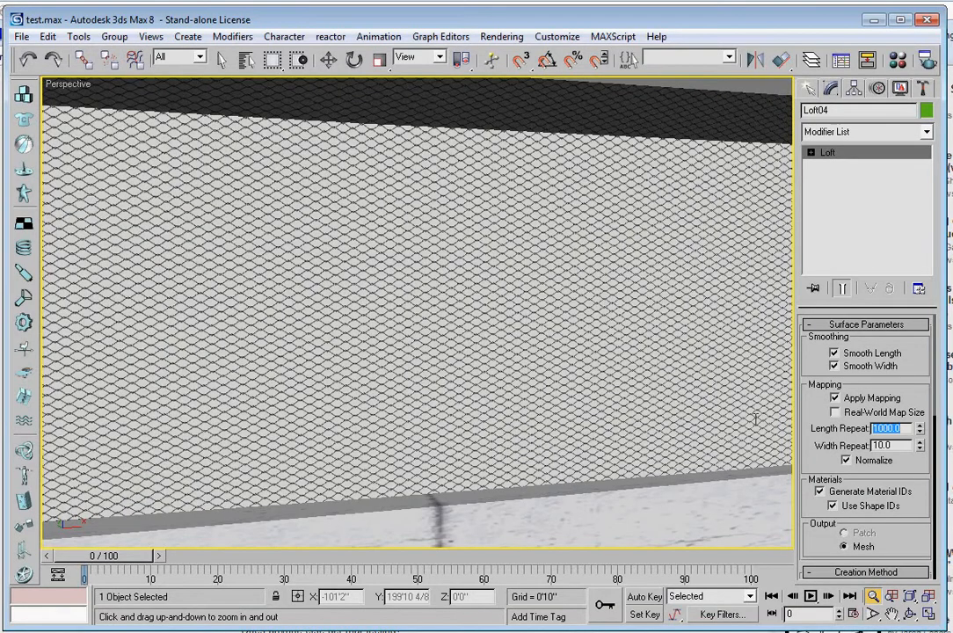
pyautogui.moveTo(508, 432); pyautogui.dragTo(552, 469, button='middle')
pyautogui.moveTo(534, 415); pyautogui.dragTo(715, 268)
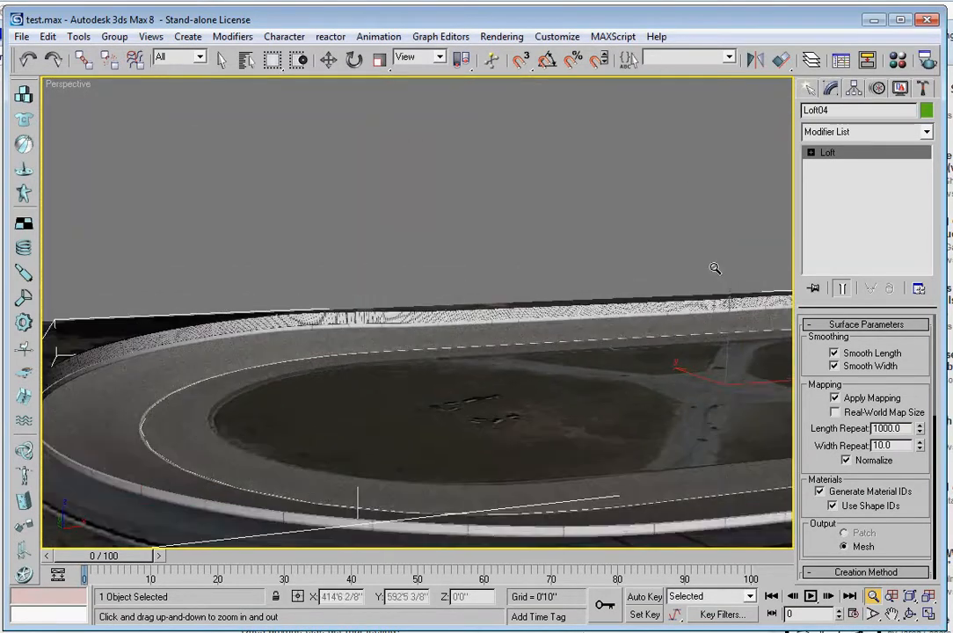
pyautogui.click(911, 615)
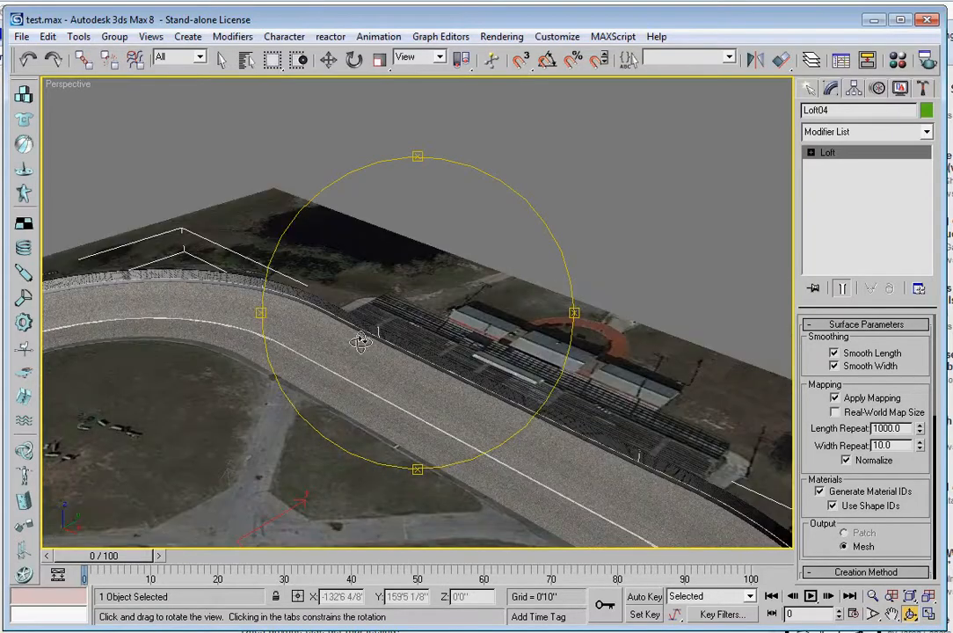